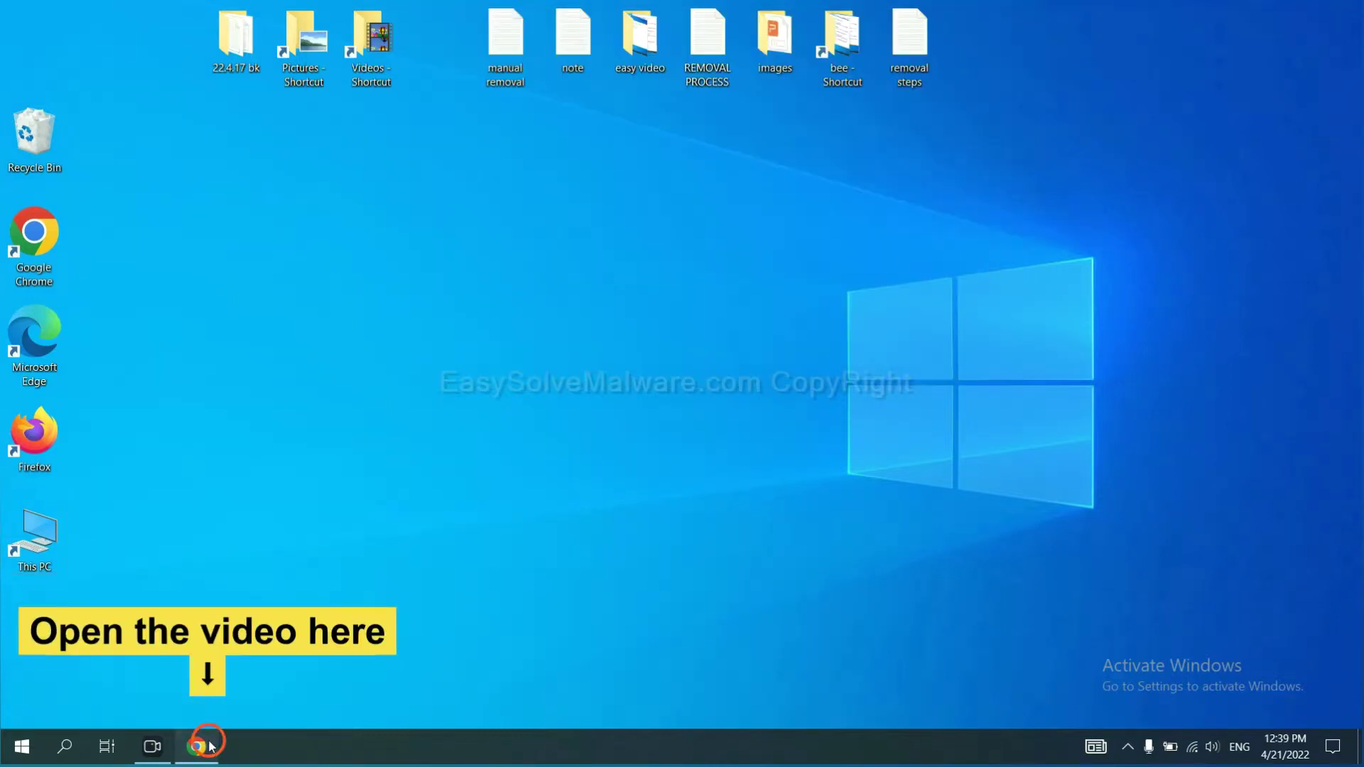
- From the YouTube video's description, reach the easysolvemalware.com guide and download SpyHunter-Installer.exe for Windows
left_click(203, 741)
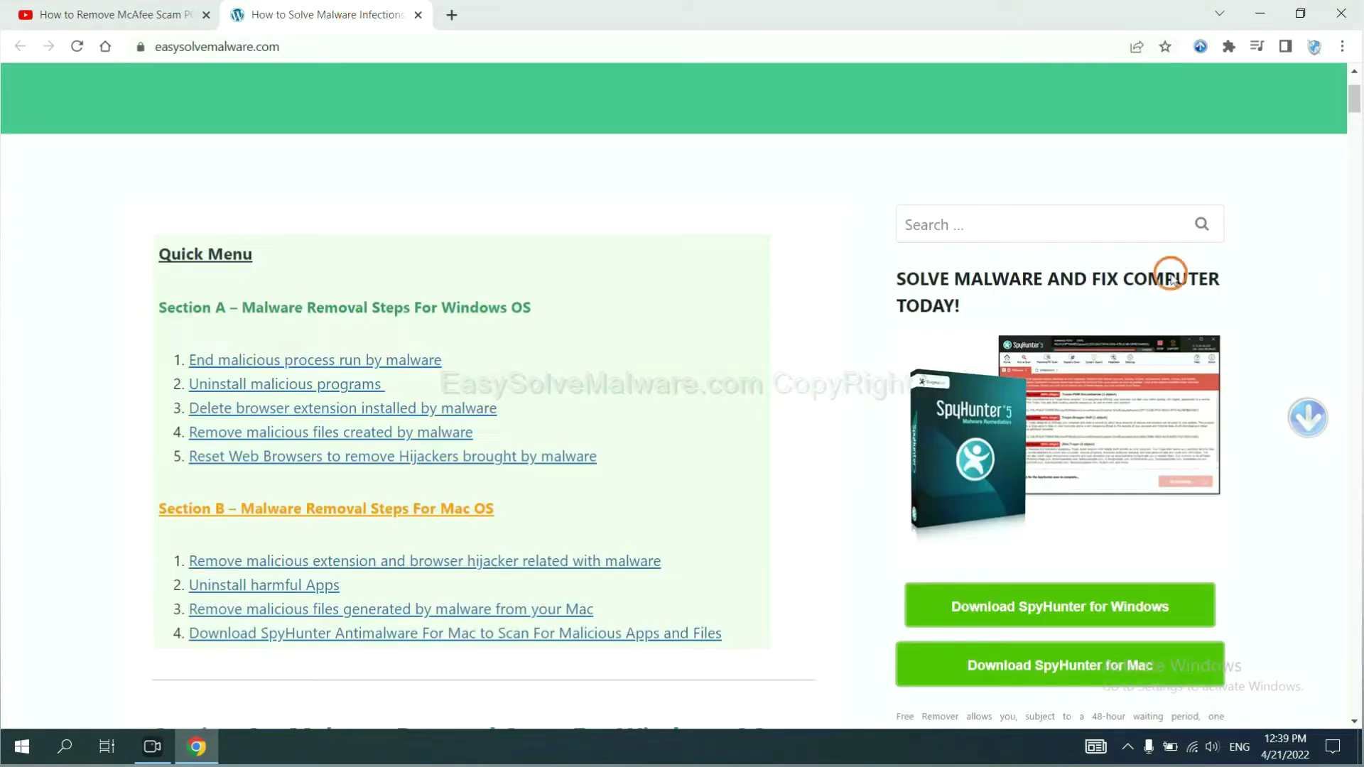
scroll(1352, 355, "down", 4)
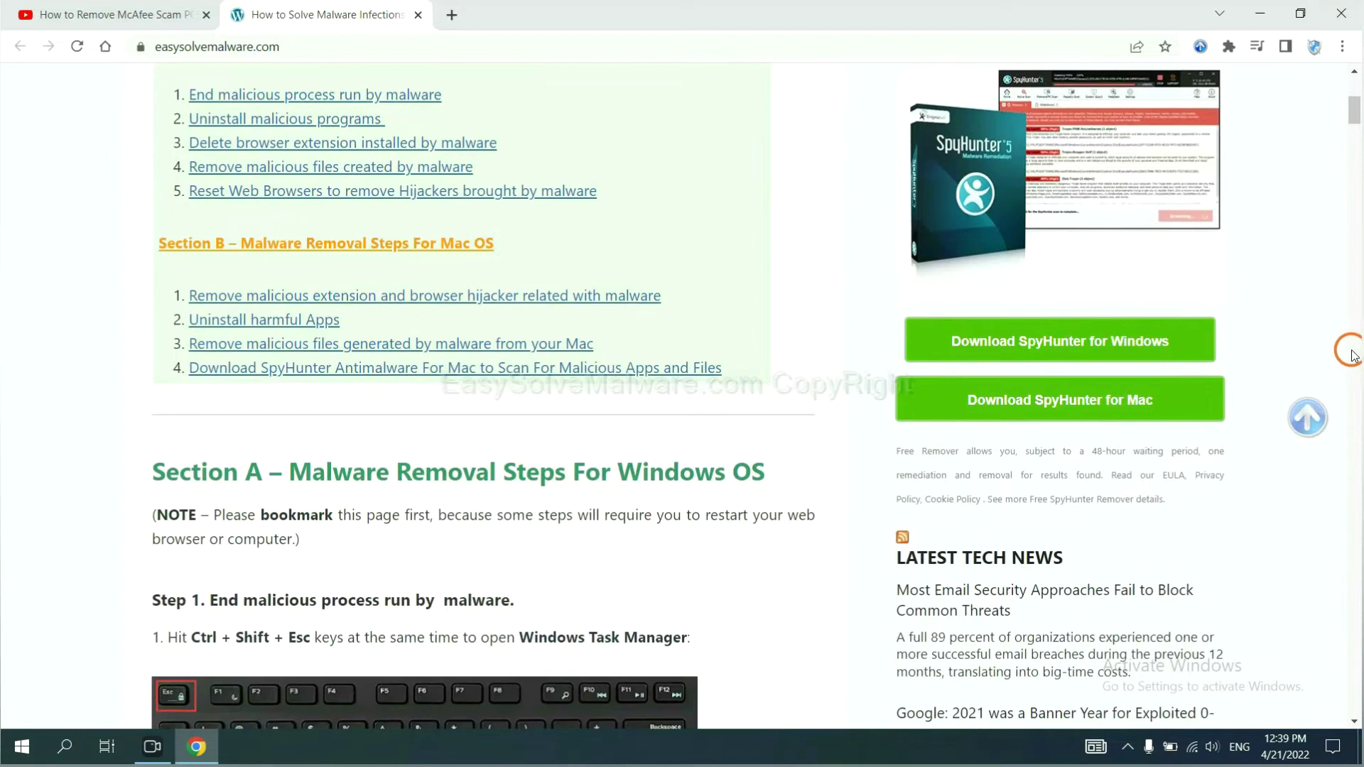
left_click(1157, 340)
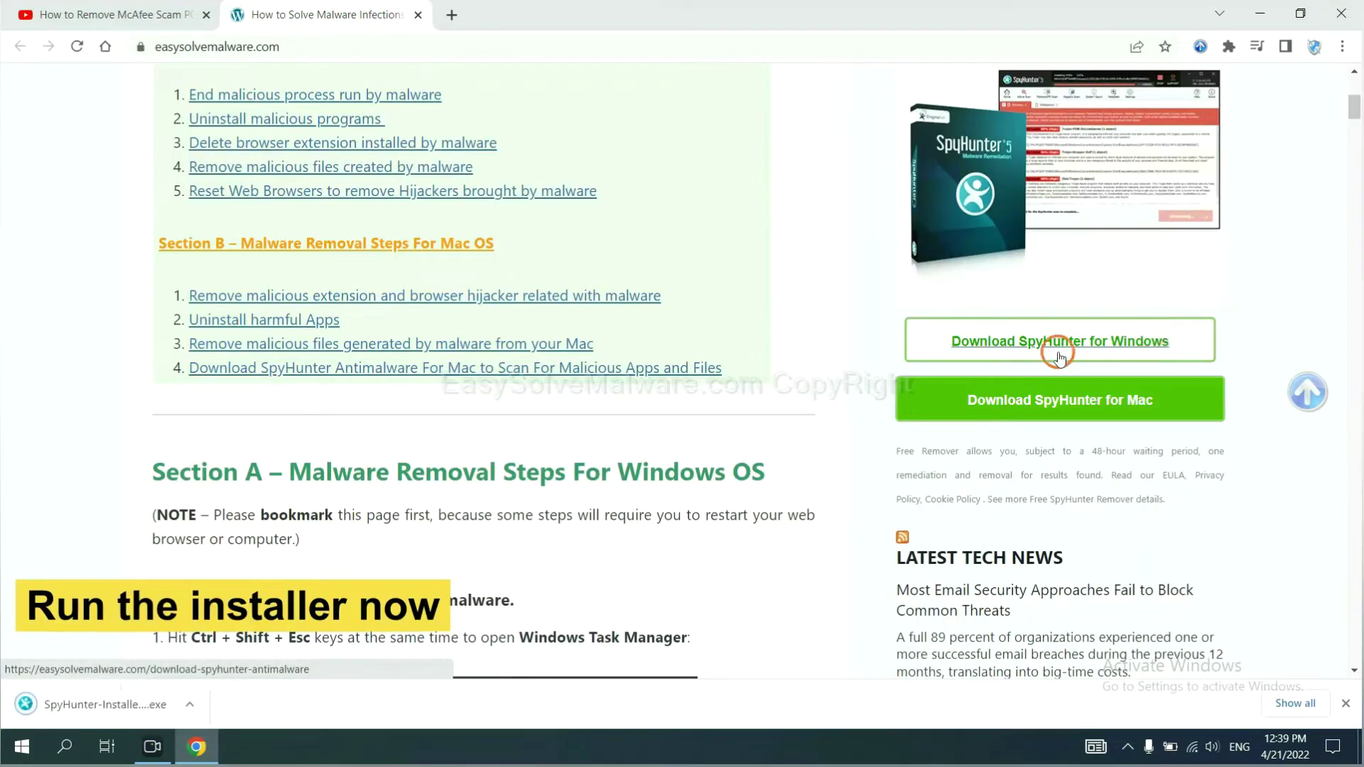
- Install SpyHunter 5 in English after accepting the EULA and Privacy Policy
left_click(88, 705)
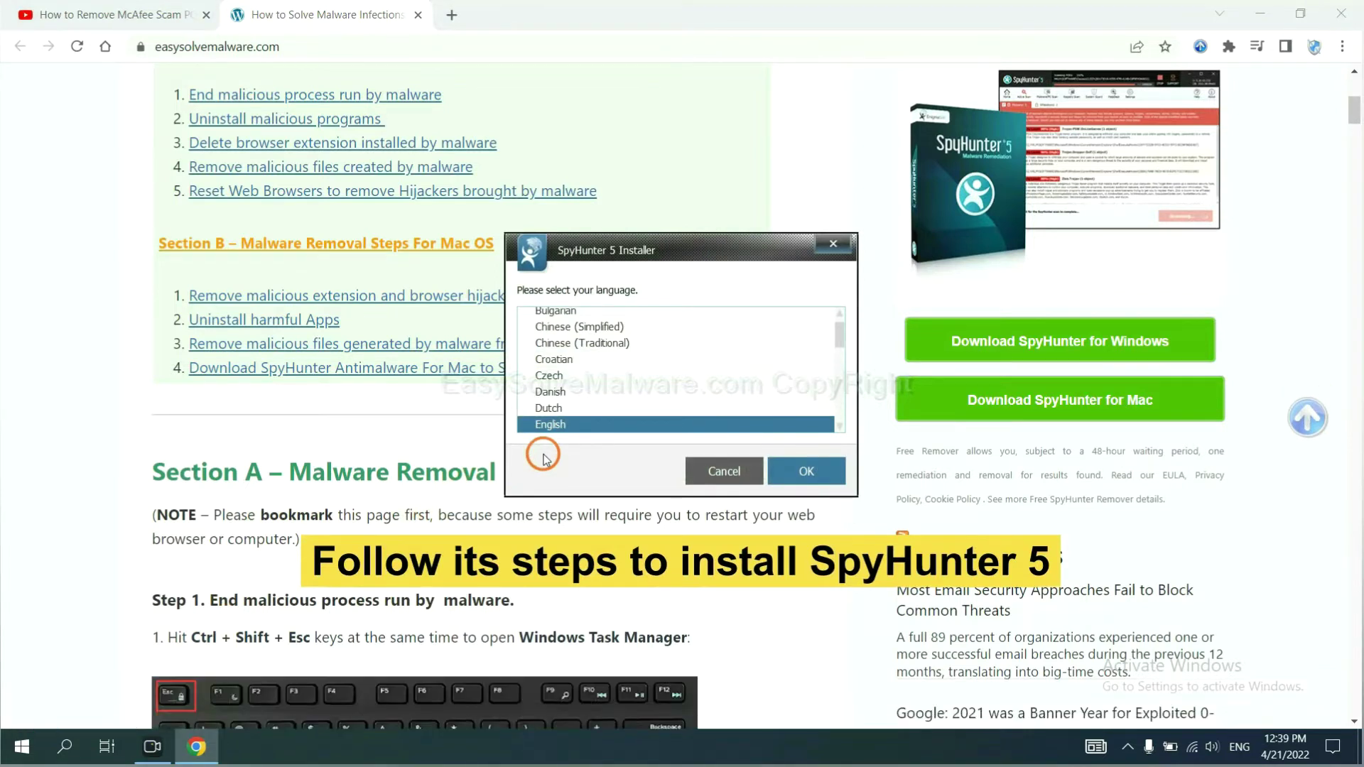
left_click(785, 466)
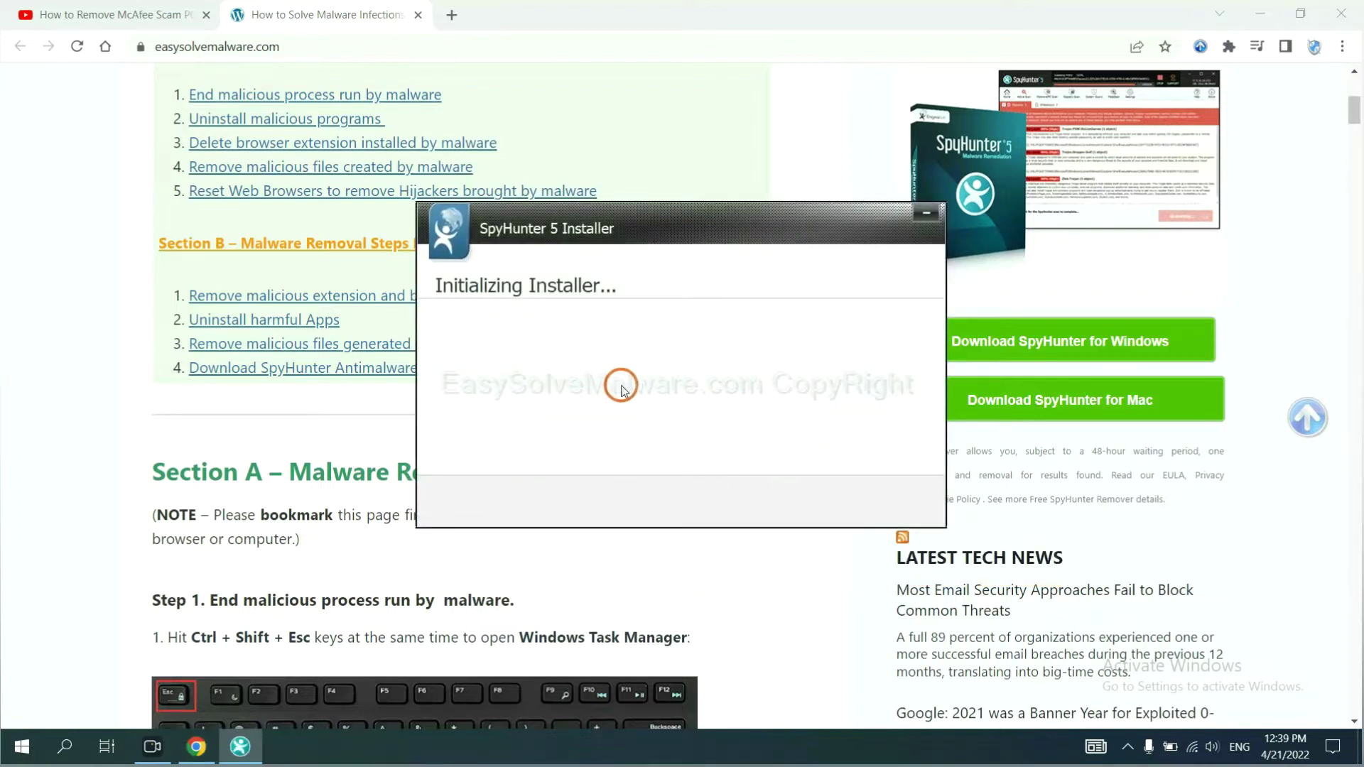
left_click(584, 388)
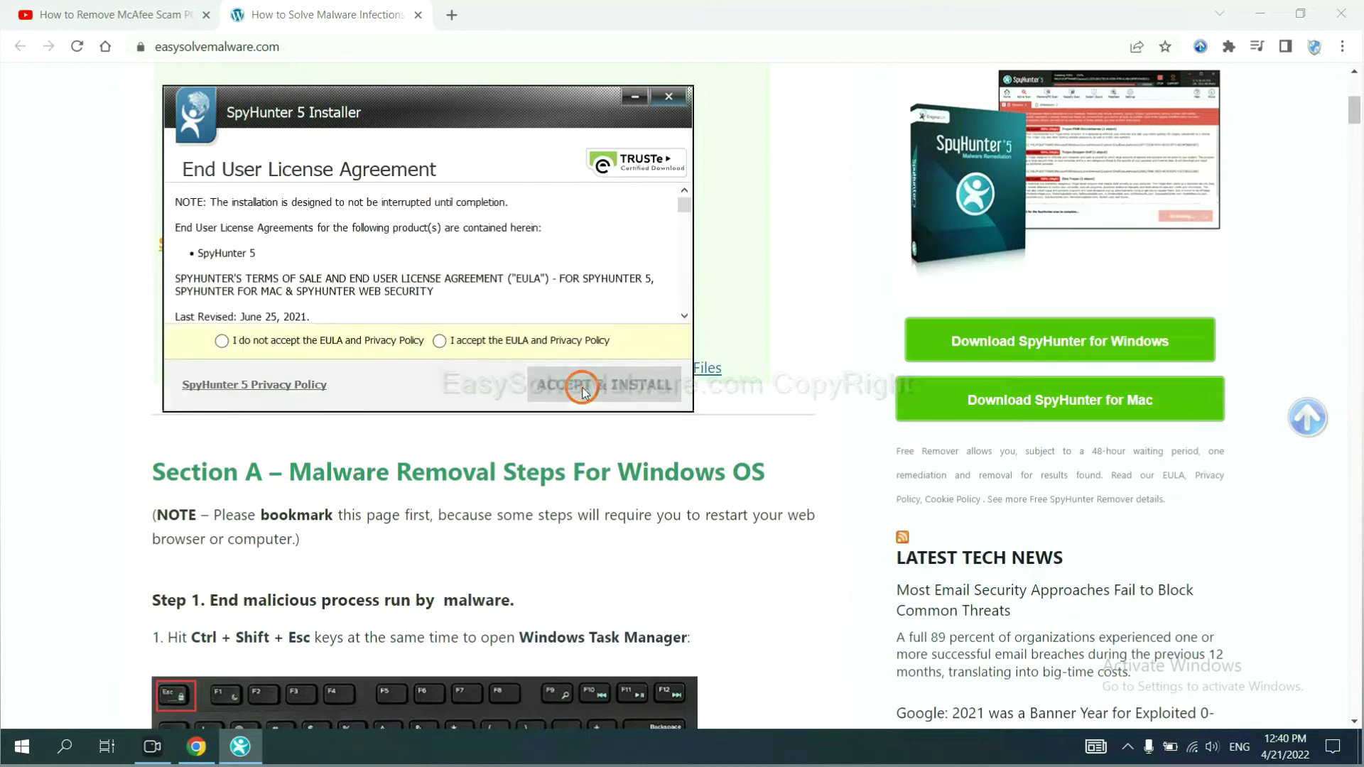
left_click(439, 341)
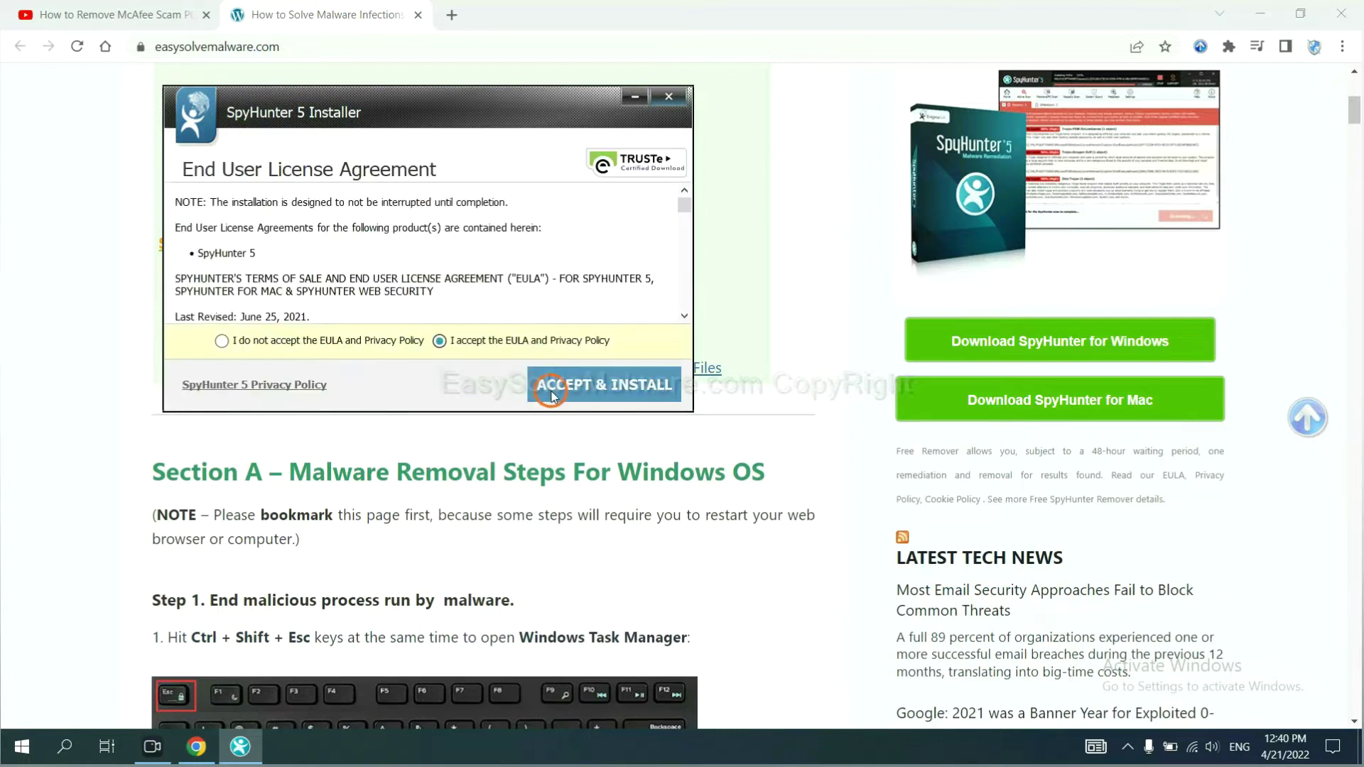
left_click(552, 393)
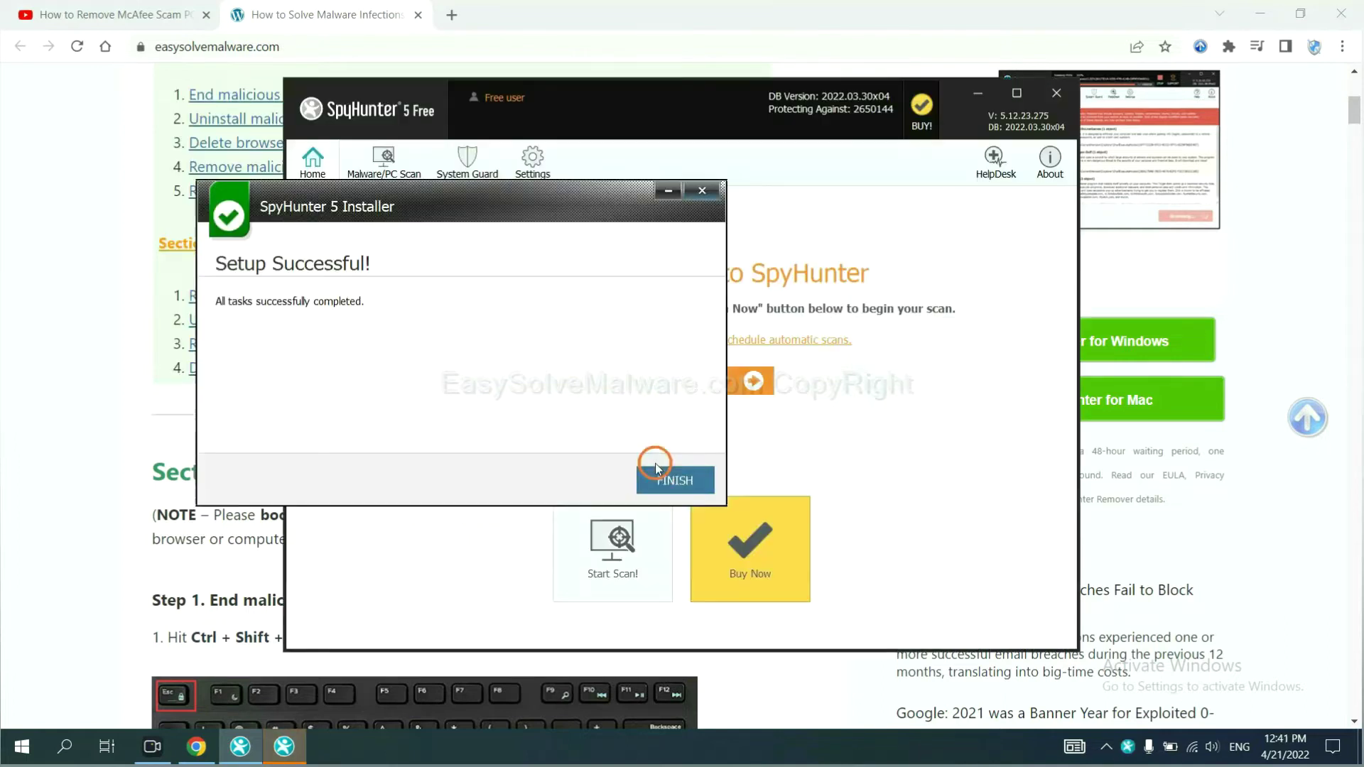
- Finish setup, run a SpyHunter malware scan of the computer, and continue past the unknown objects
left_click(668, 474)
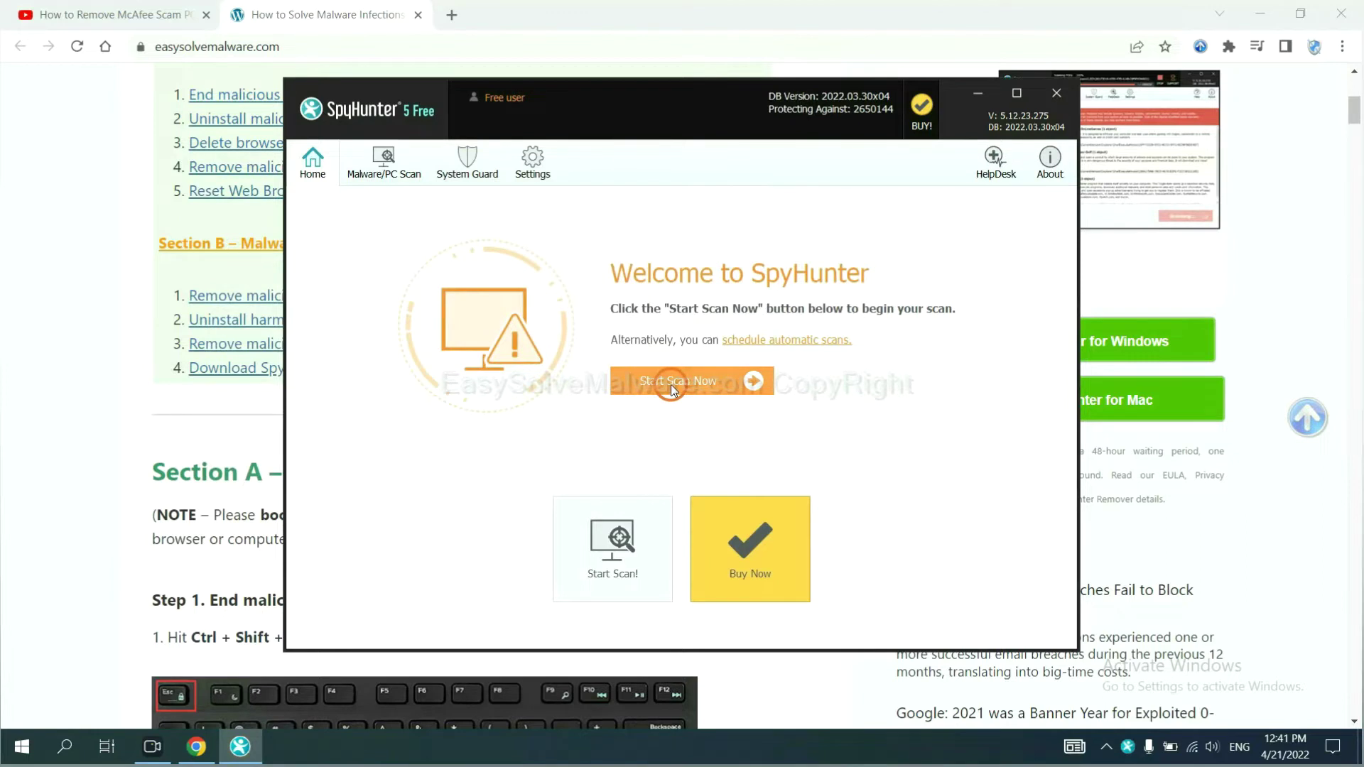
left_click(671, 389)
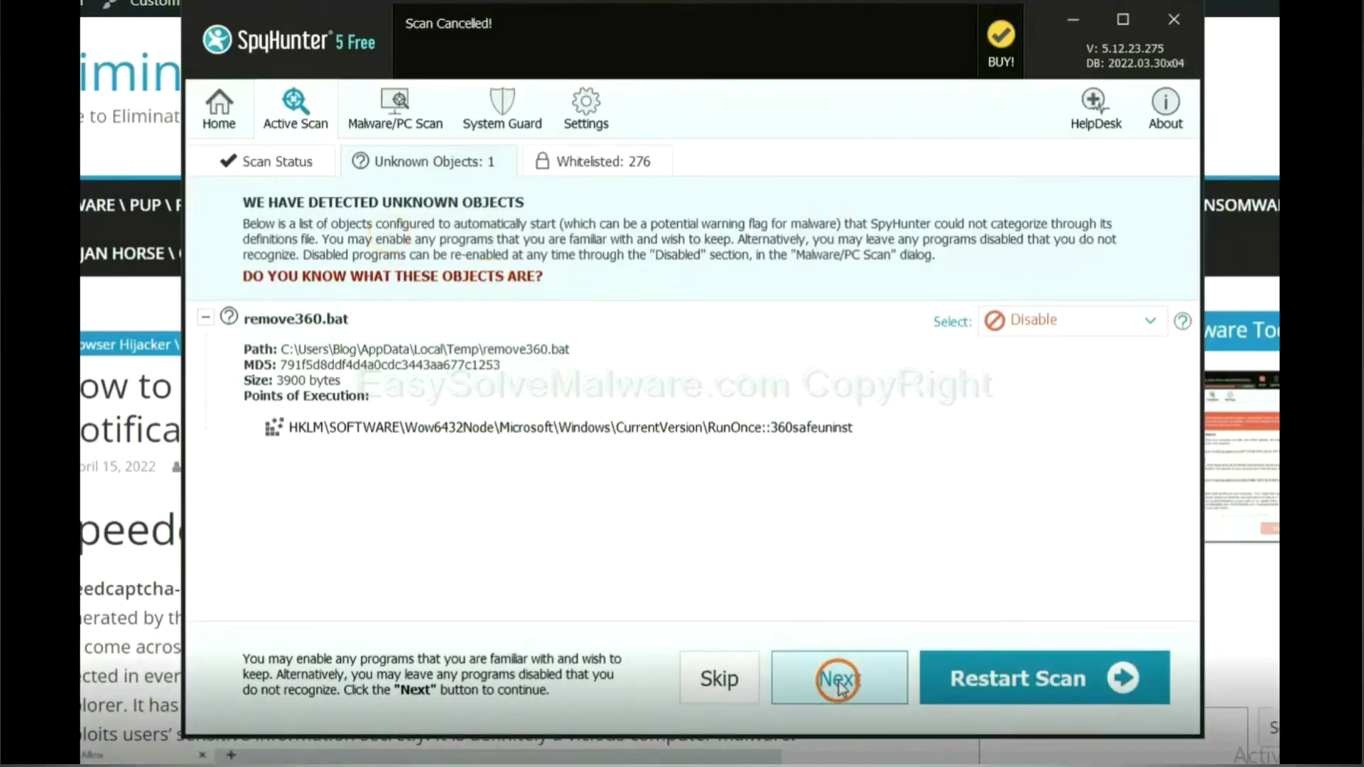
left_click(839, 682)
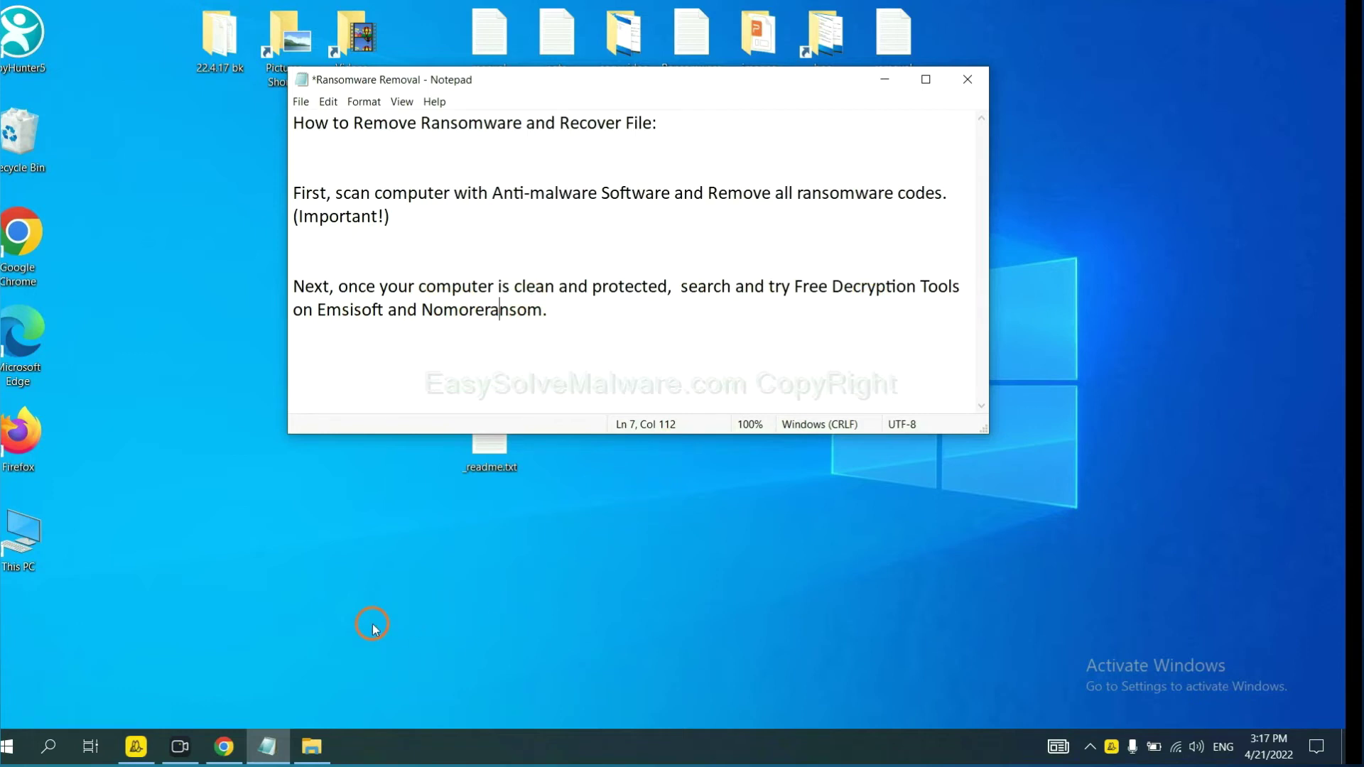
- Review Step 4's Emsisoft and No More Ransom decryption tool links in the jhdd removal guide
left_click(222, 746)
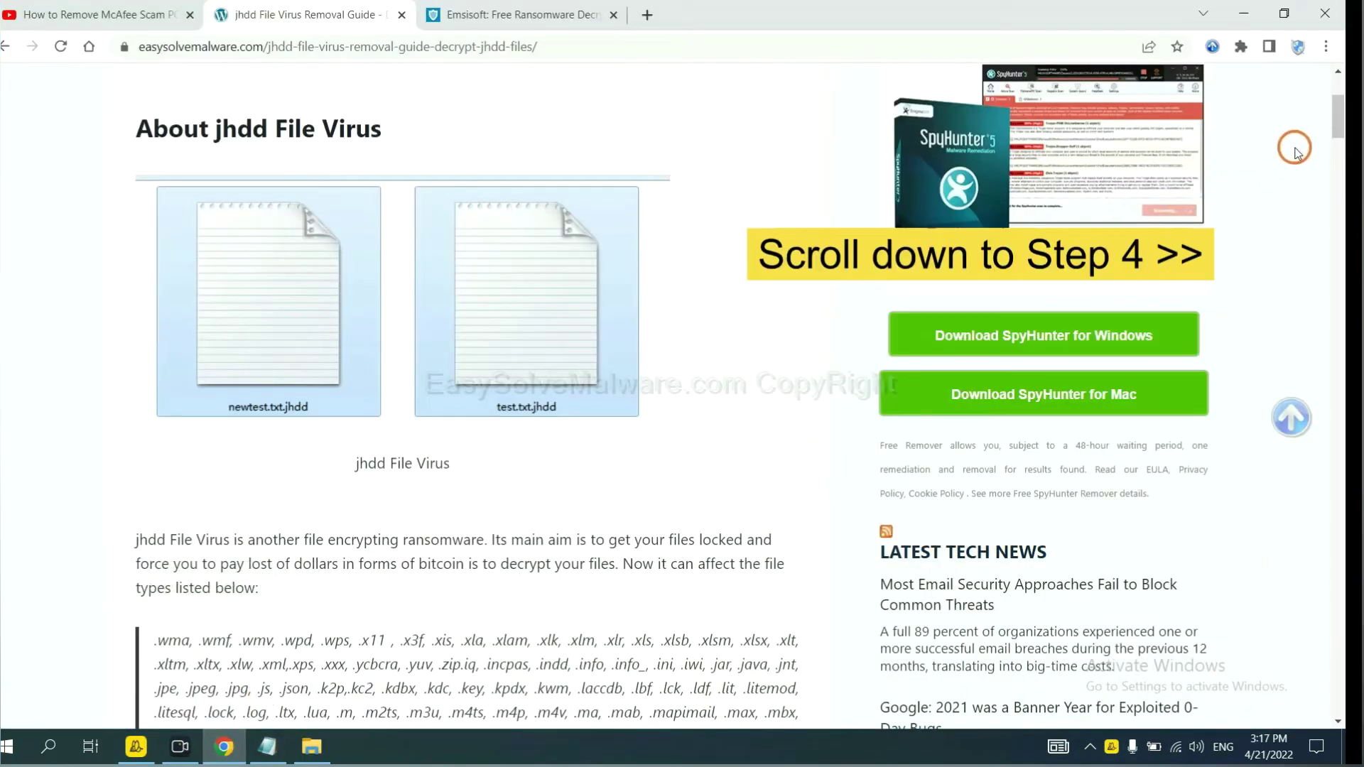
left_click_drag(1337, 132, 1327, 609)
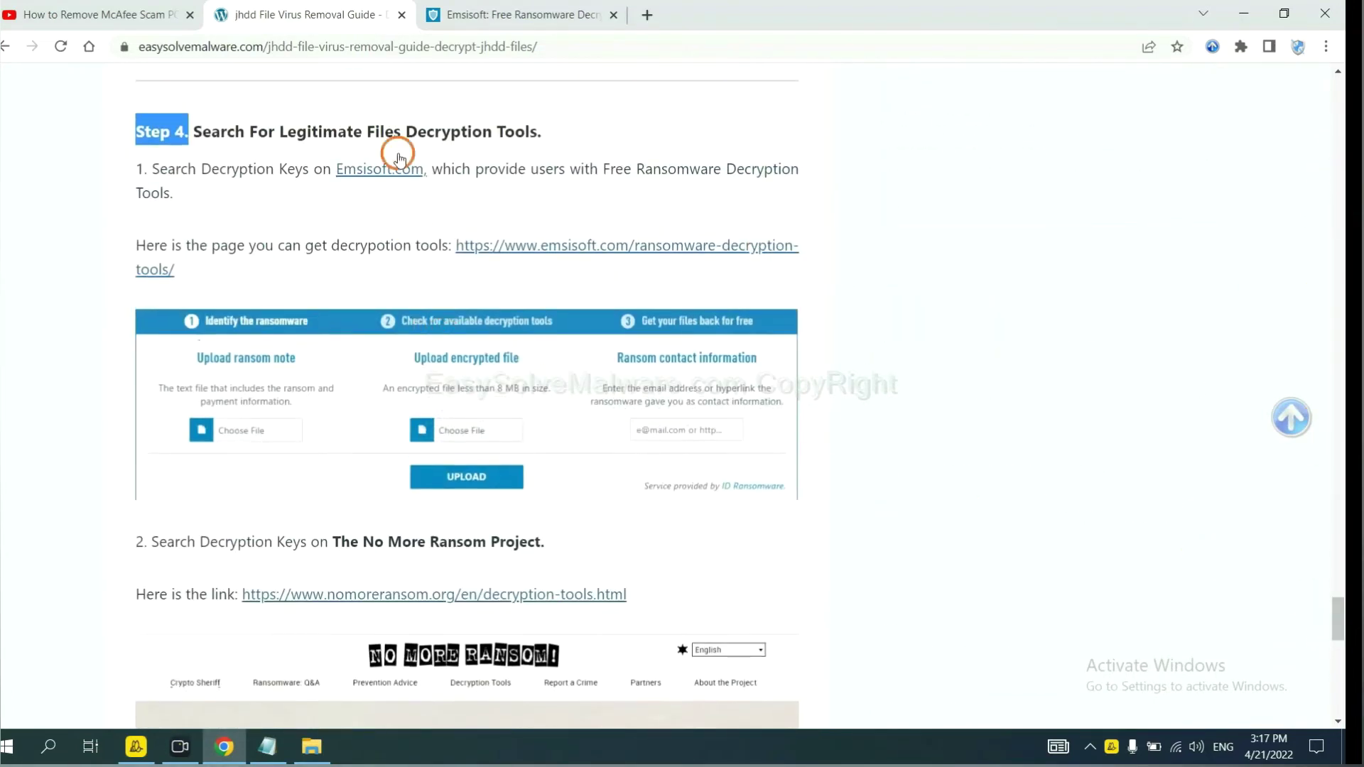
left_click(397, 94)
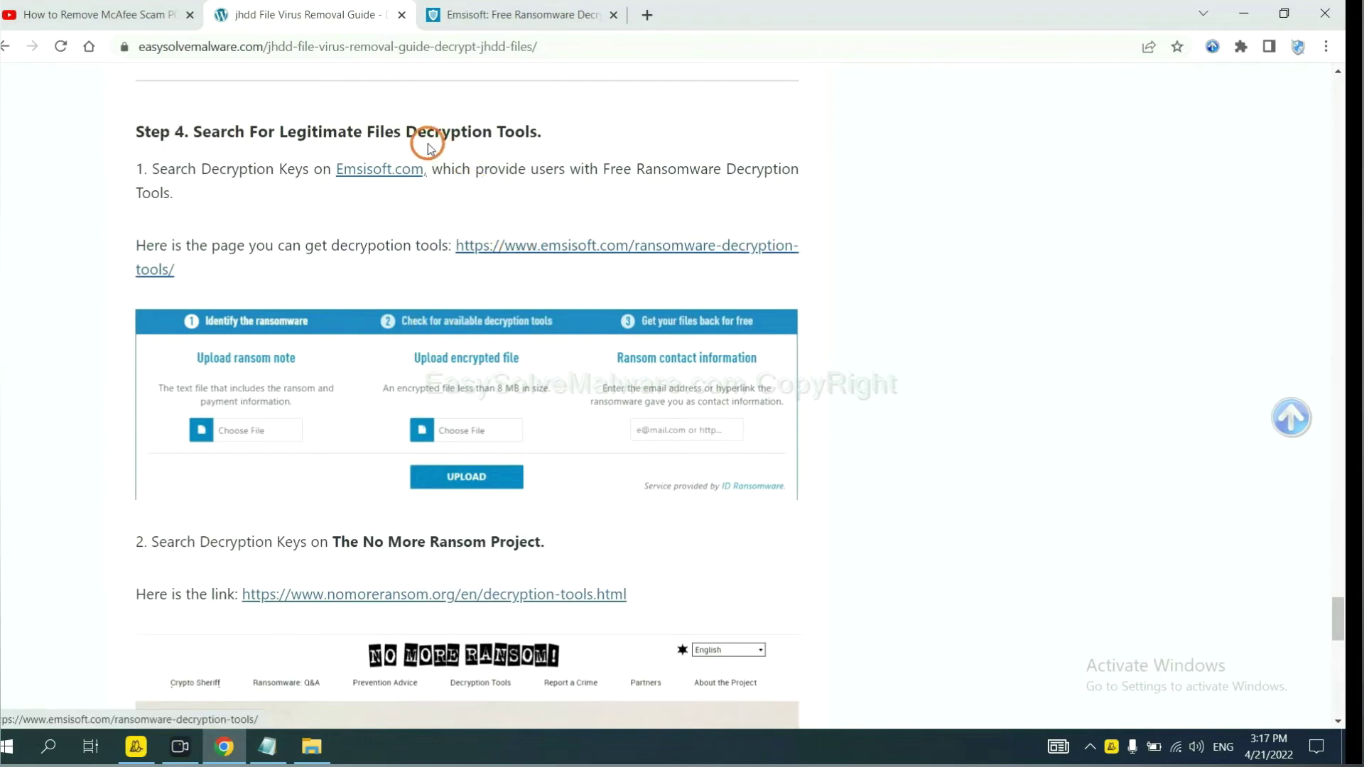
scroll(466, 268, "down", 3)
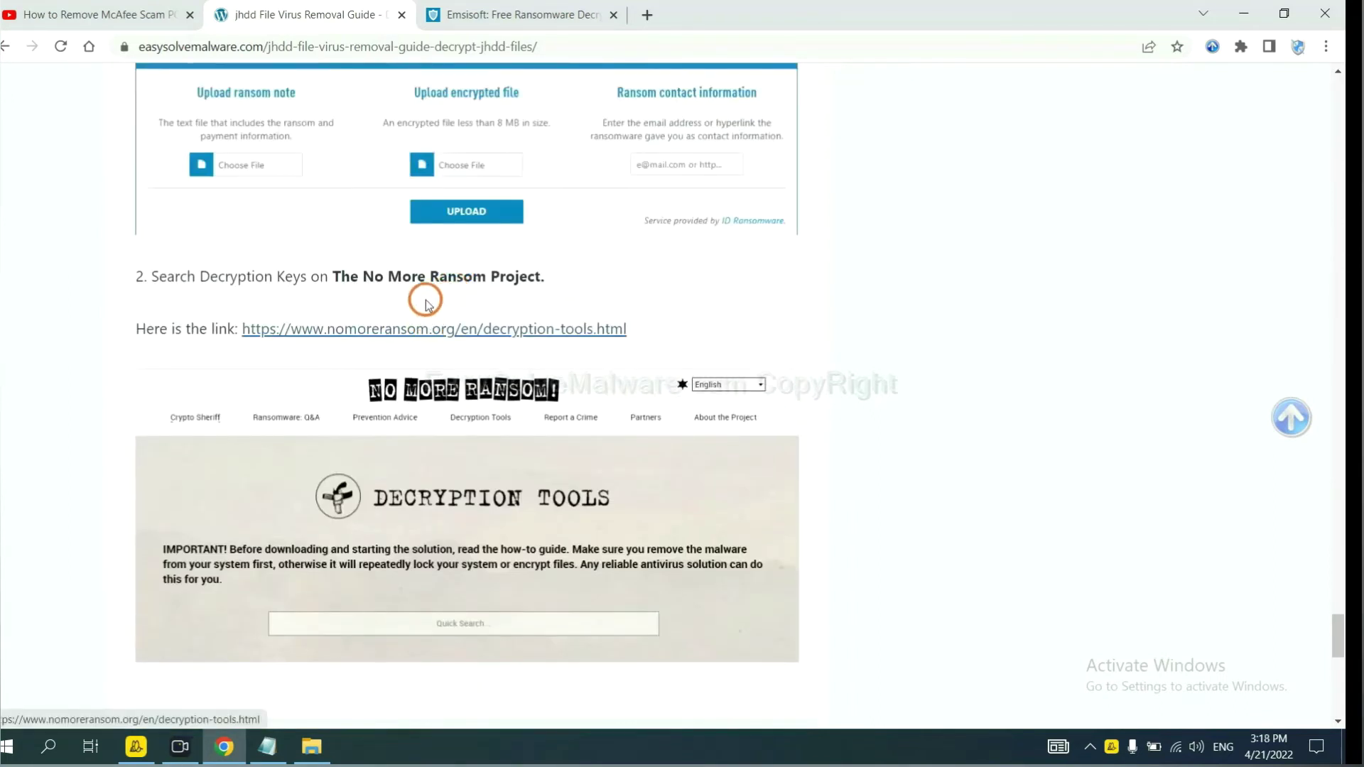
scroll(586, 328, "up", 2)
scroll(589, 328, "up", 2)
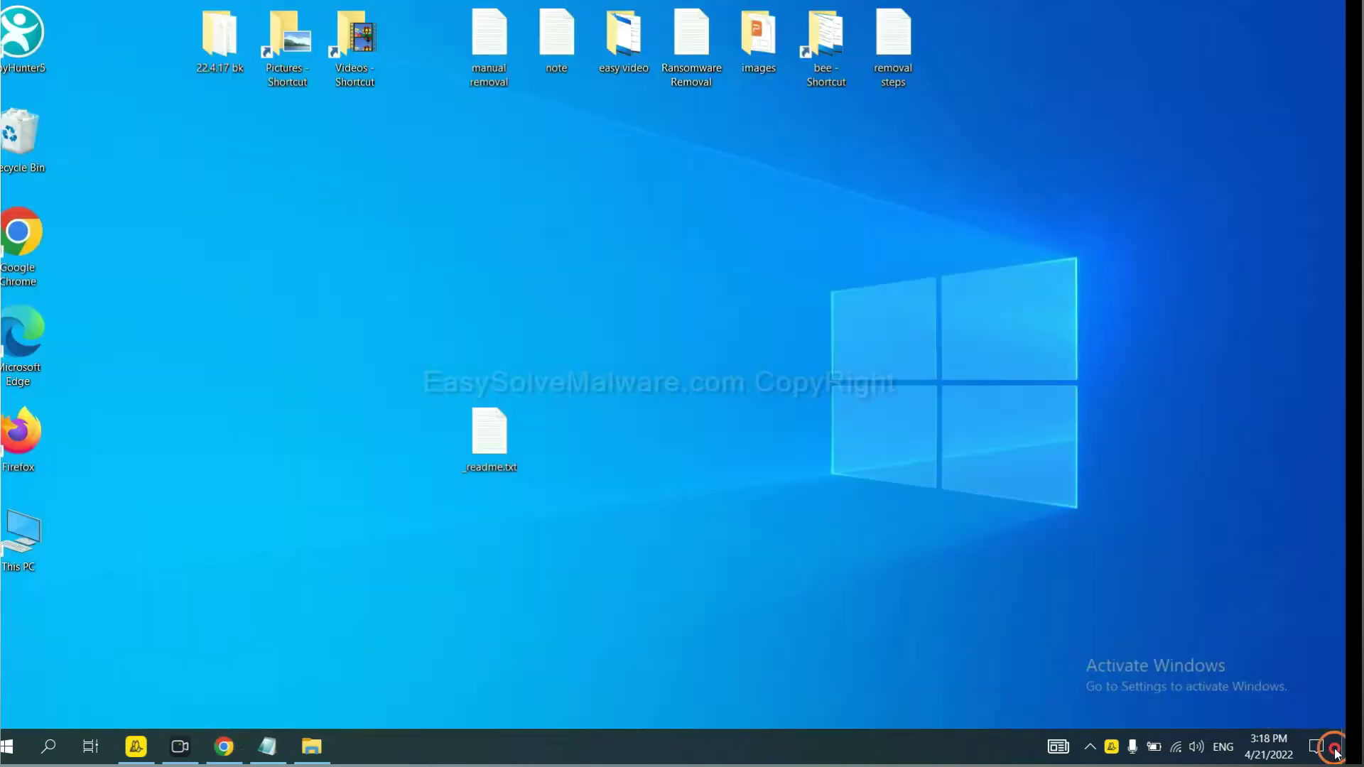
- Open the _readme.txt ransom note from the desktop and select its first contact e-mail line
left_click(495, 433)
double_click(498, 435)
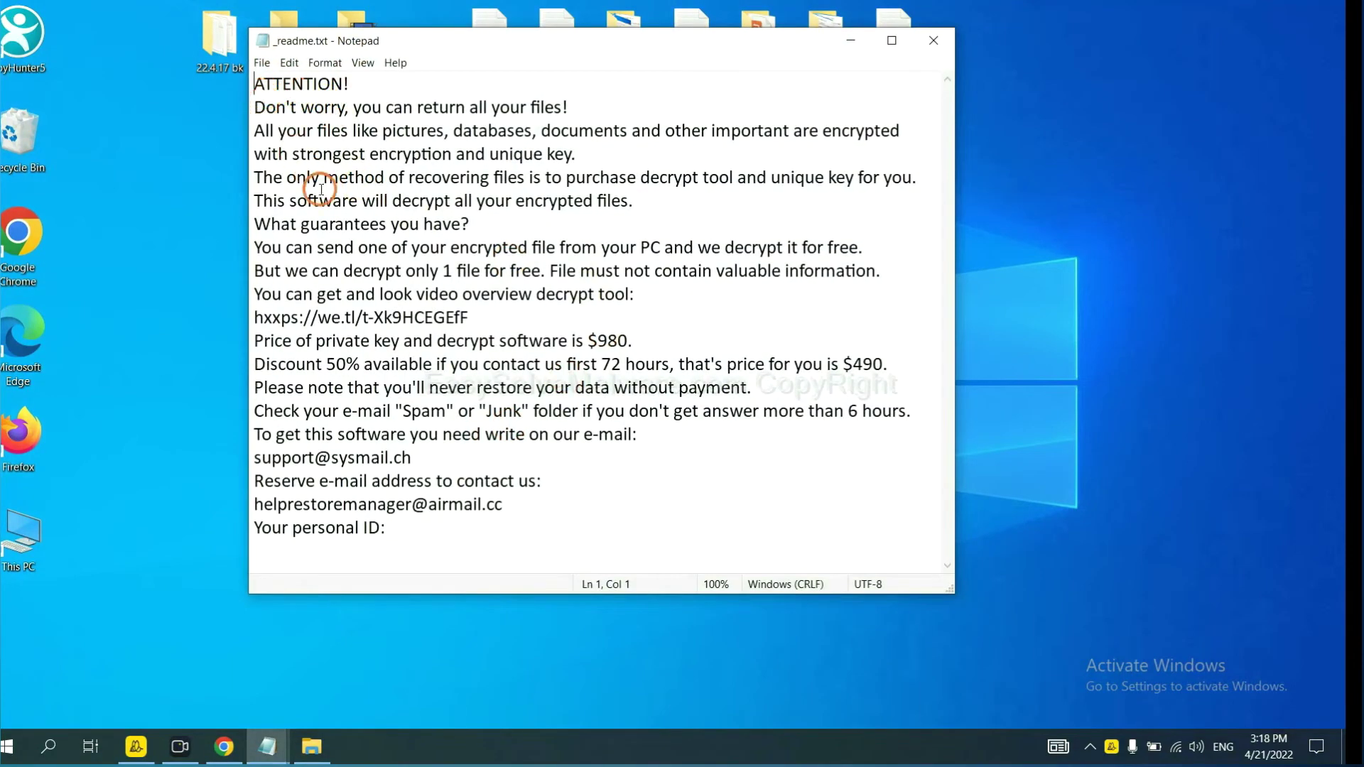
left_click_drag(440, 458, 225, 449)
key("ctrl+c")
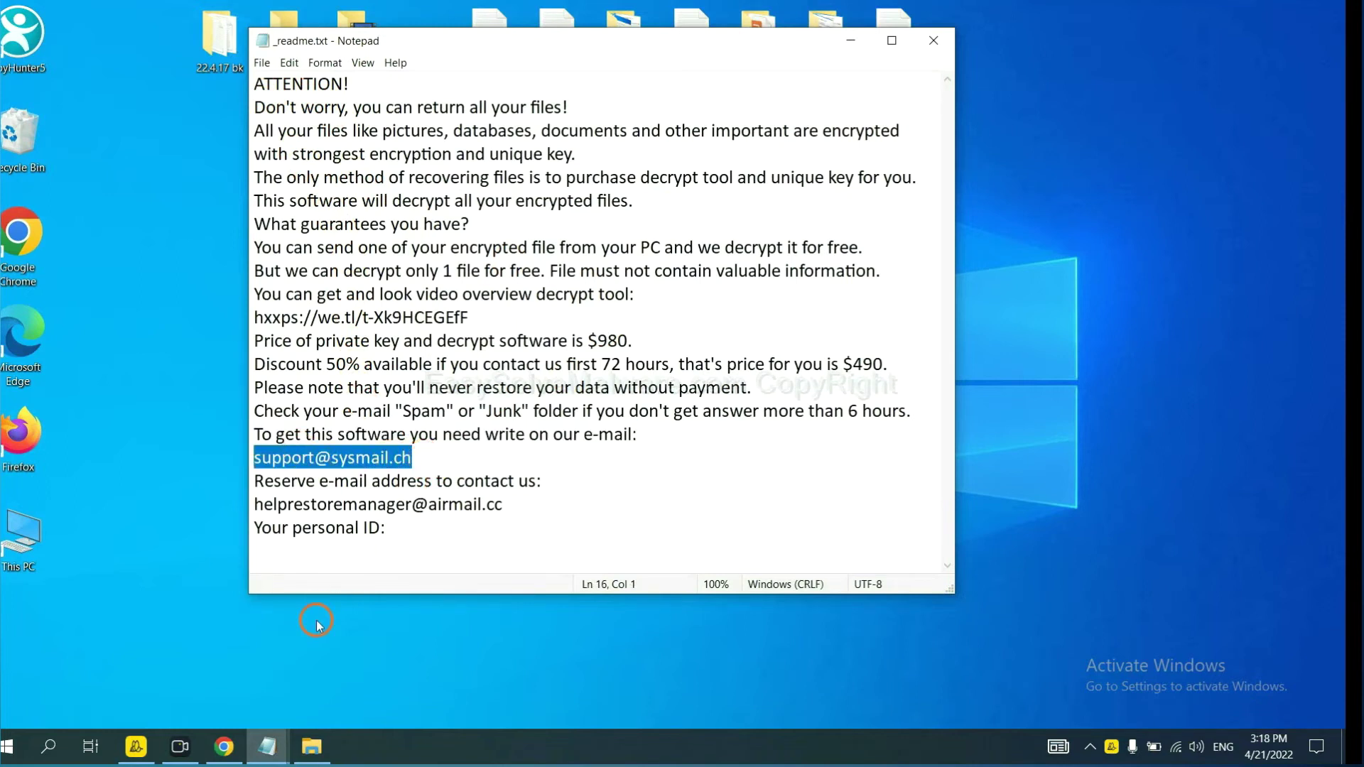
- Paste the ransom note's contact e-mail into Emsisoft's identifier and upload it, getting STOP (Djvu)
left_click(224, 746)
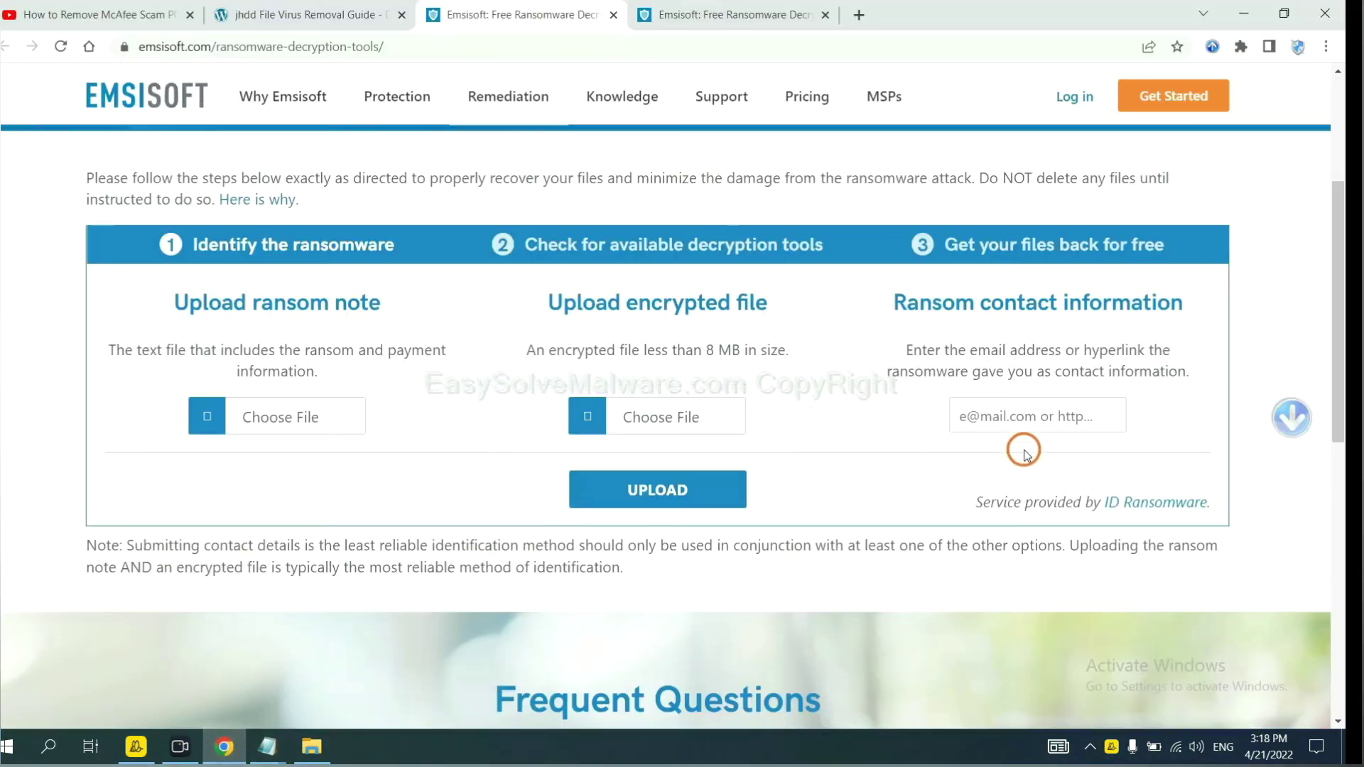
left_click(1034, 417)
key("ctrl+v")
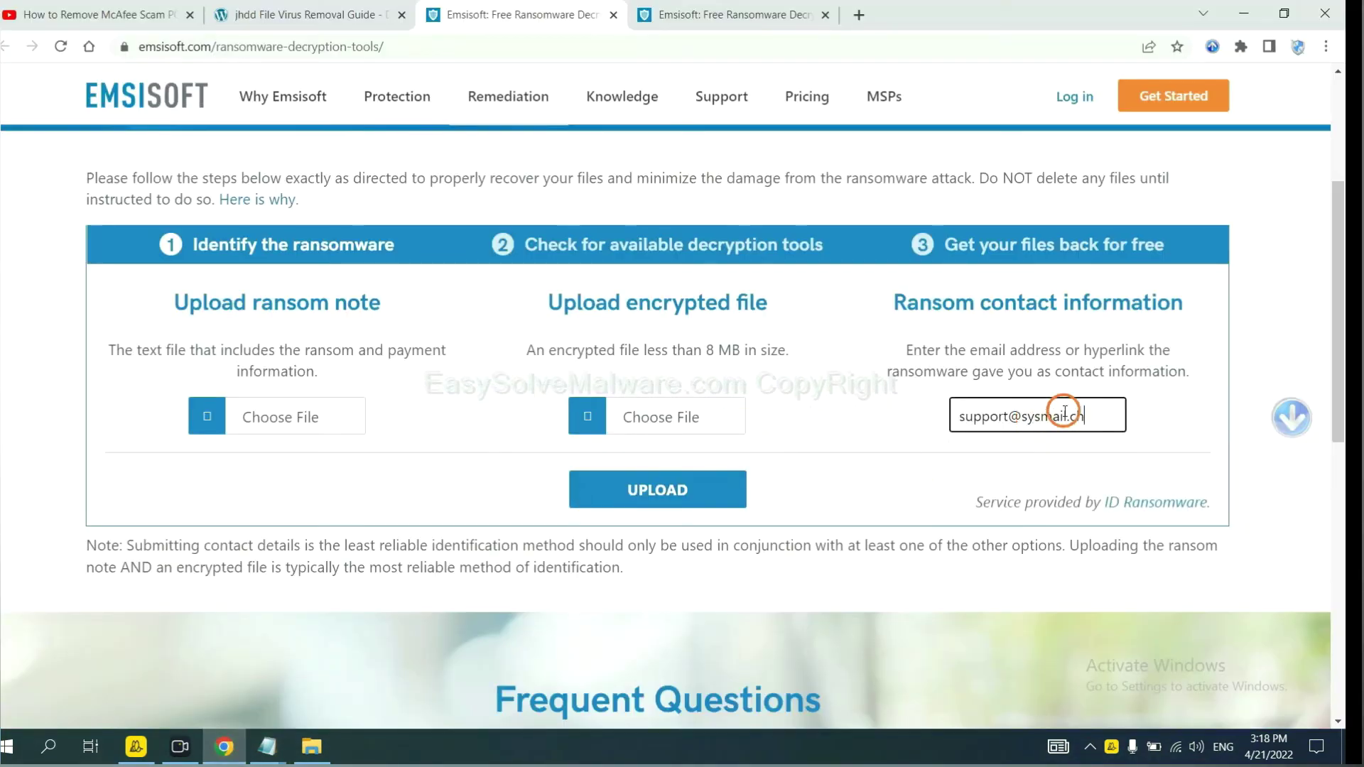
left_click(712, 489)
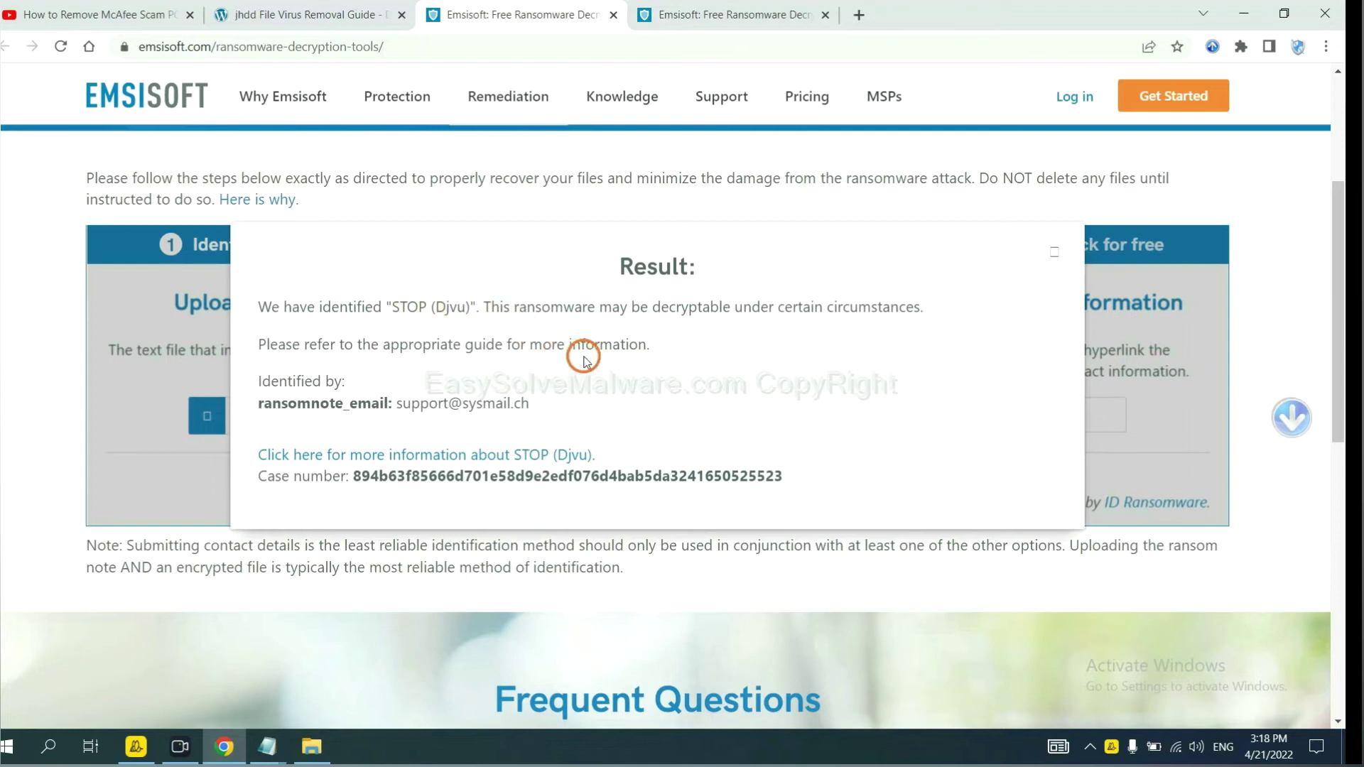
left_click(439, 459)
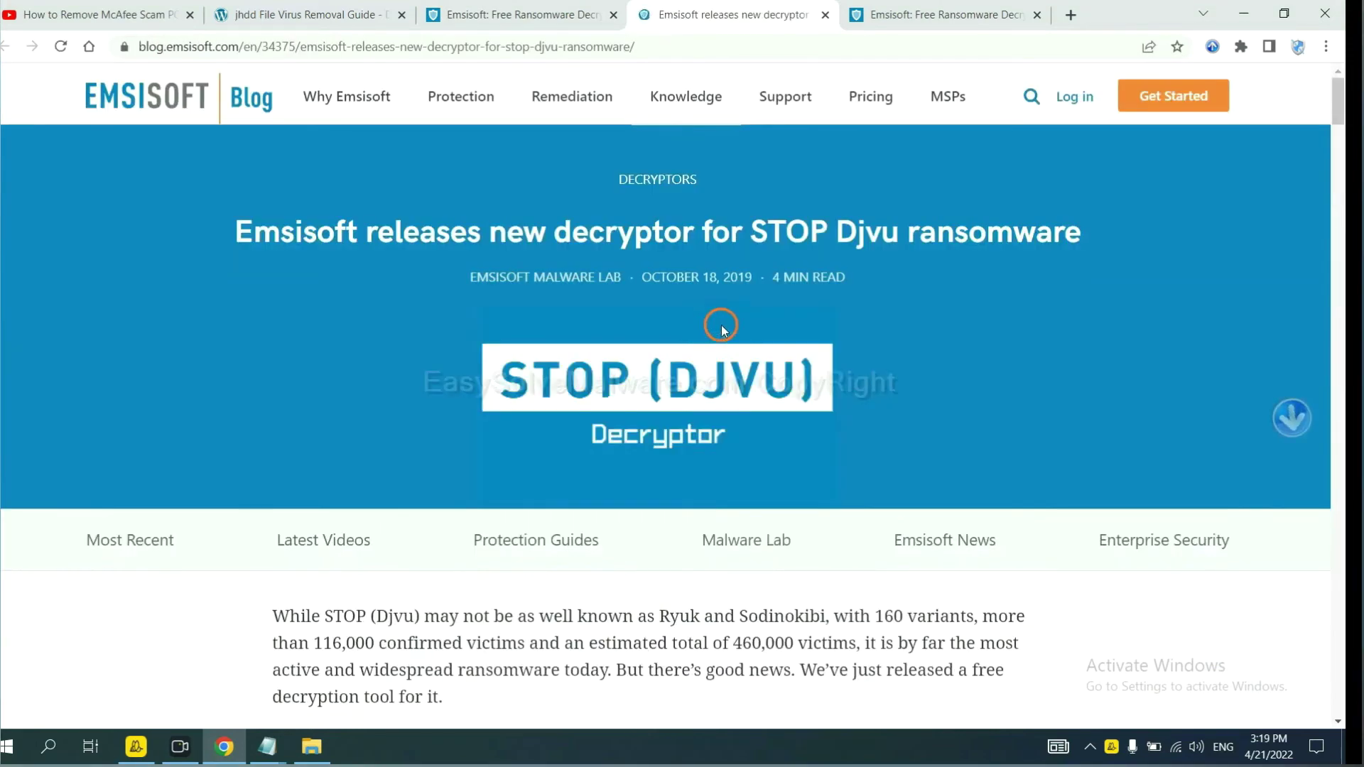
- Read the STOP Djvu blog's variant list, then open the Emsisoft Decryptor for STOP Djvu page
scroll(710, 323, "down", 5)
scroll(682, 302, "down", 15)
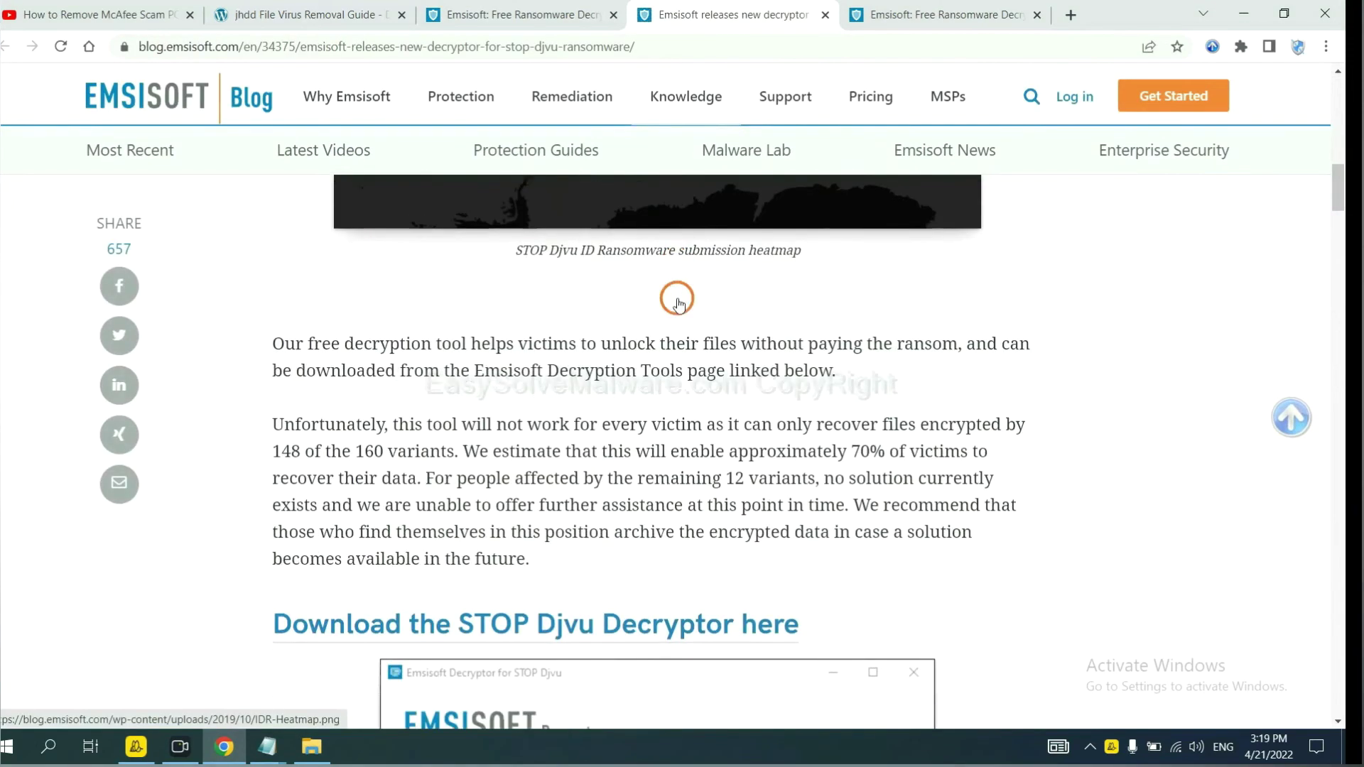
scroll(679, 299, "down", 10)
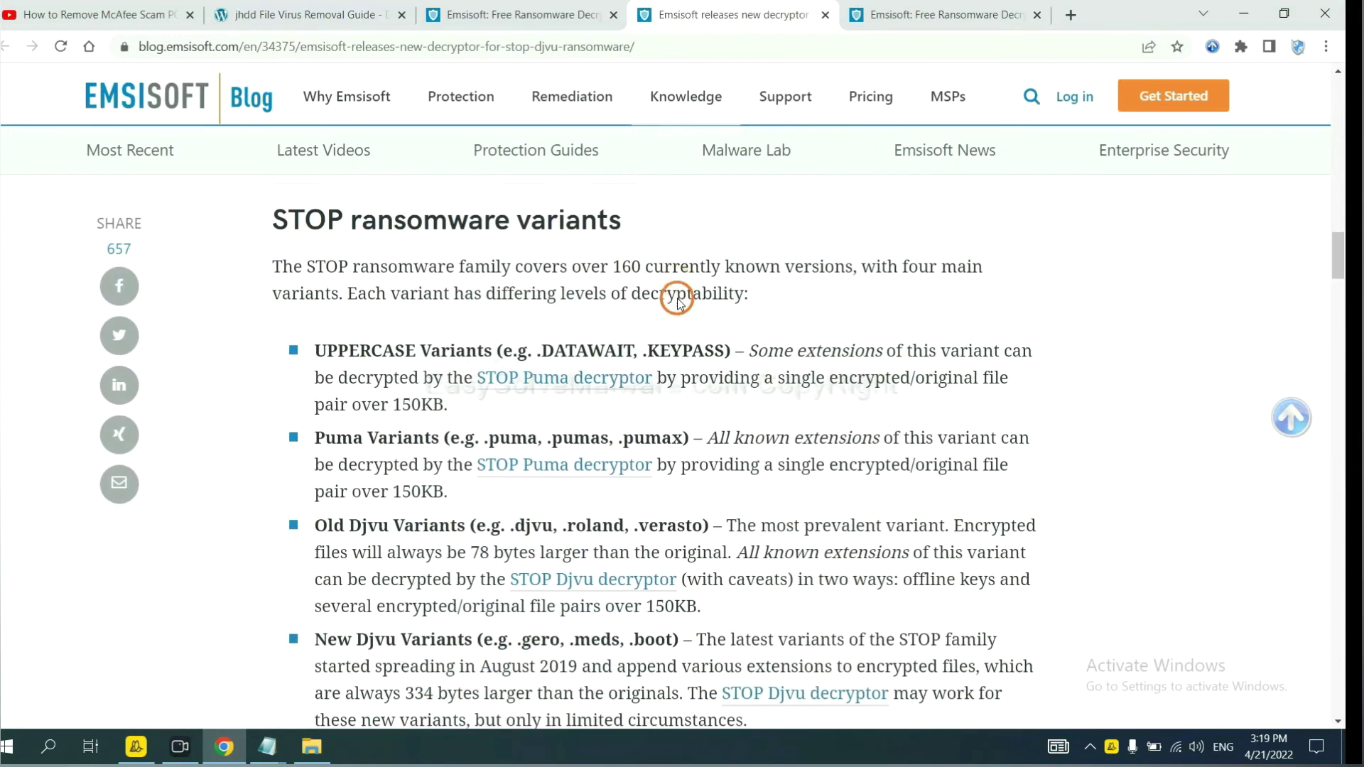
scroll(677, 297, "up", 2)
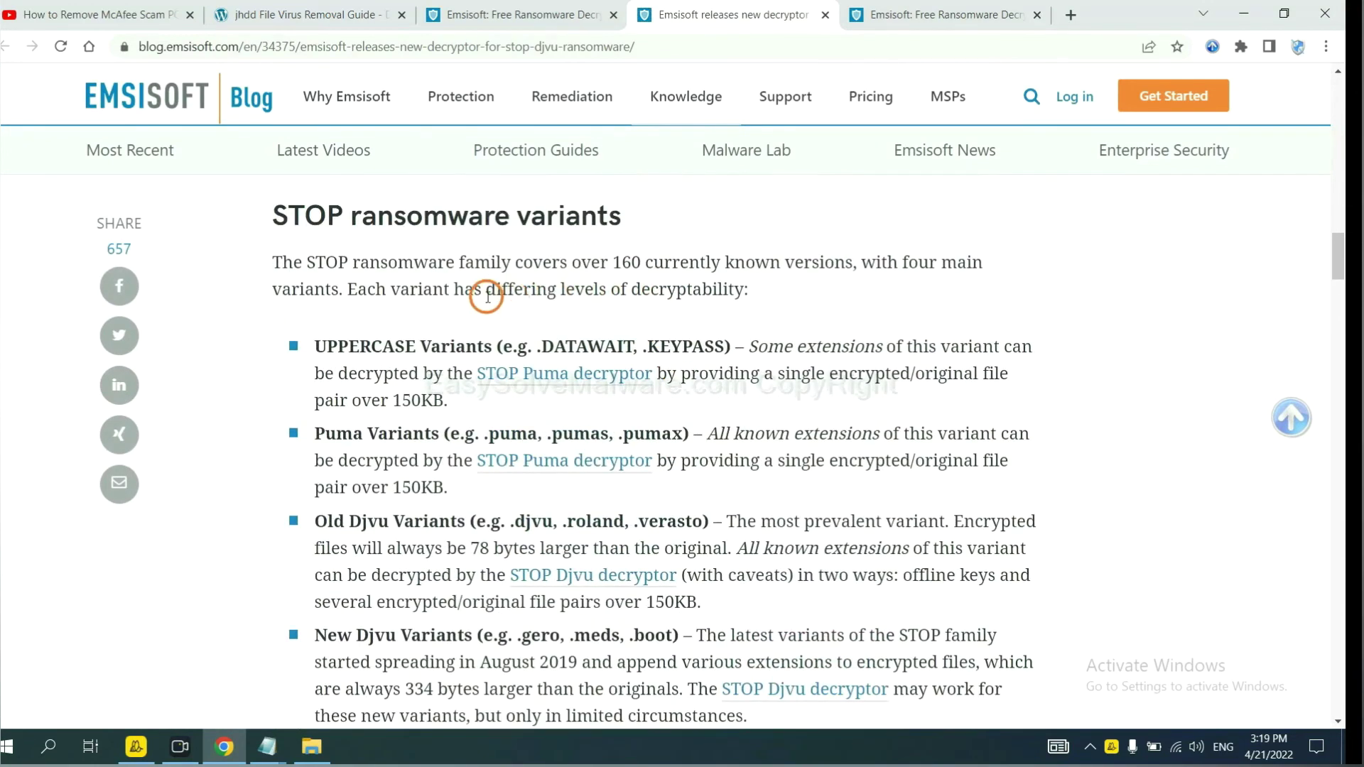
scroll(476, 355, "down", 2)
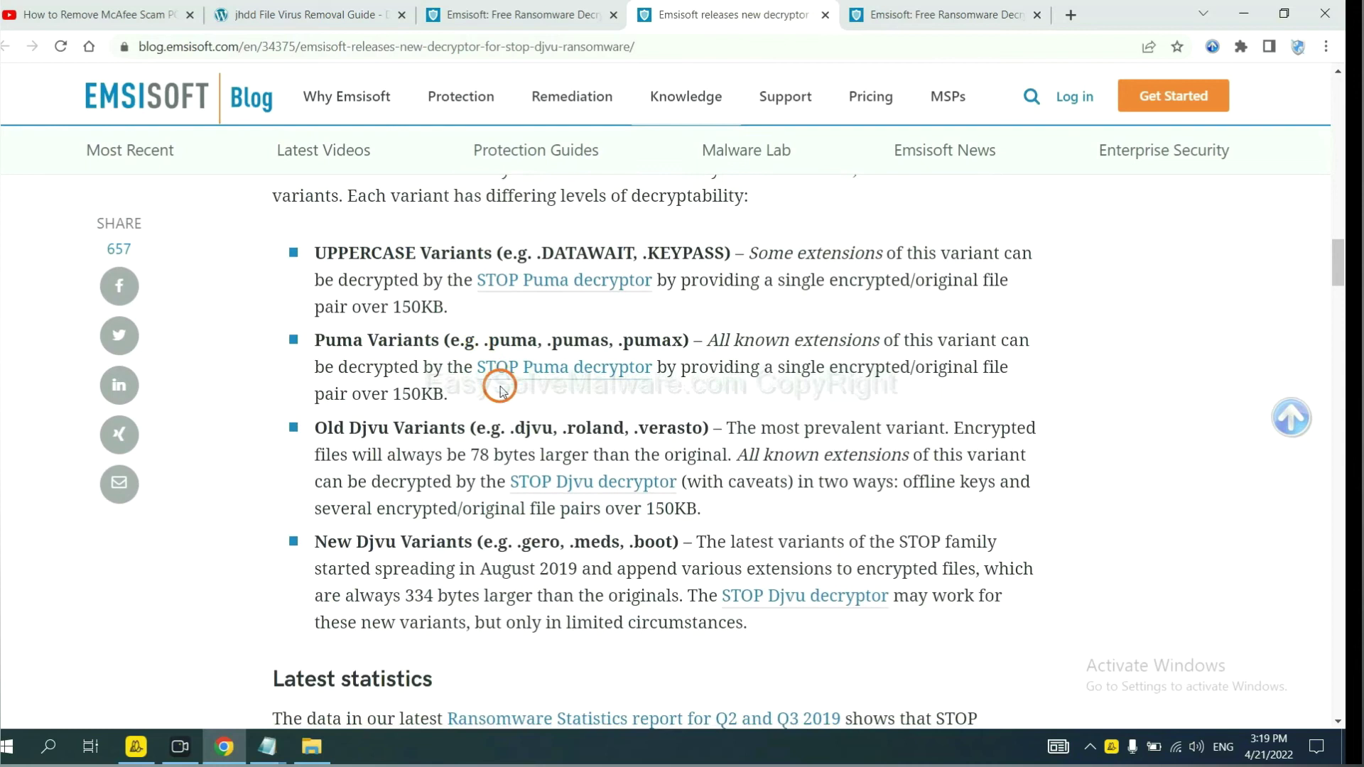
scroll(500, 387, "down", 3)
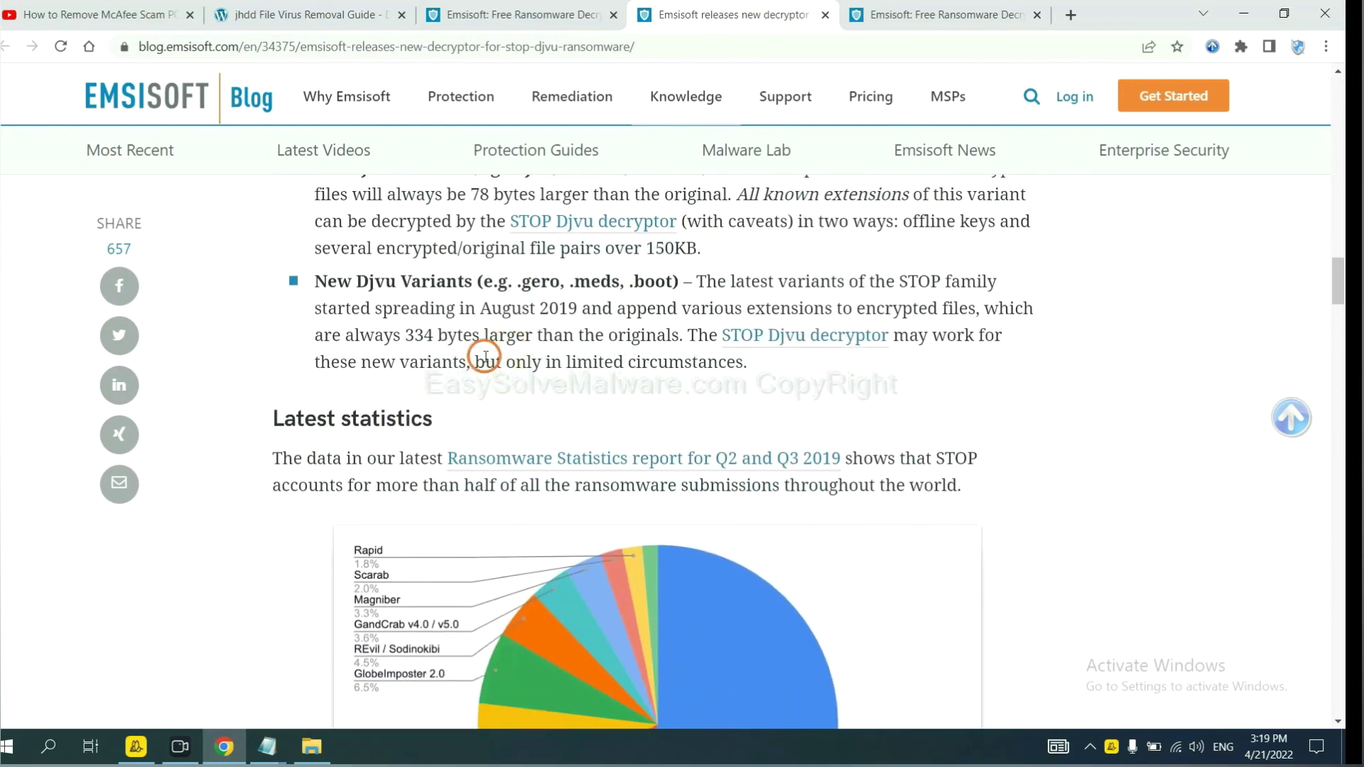
left_click(781, 339)
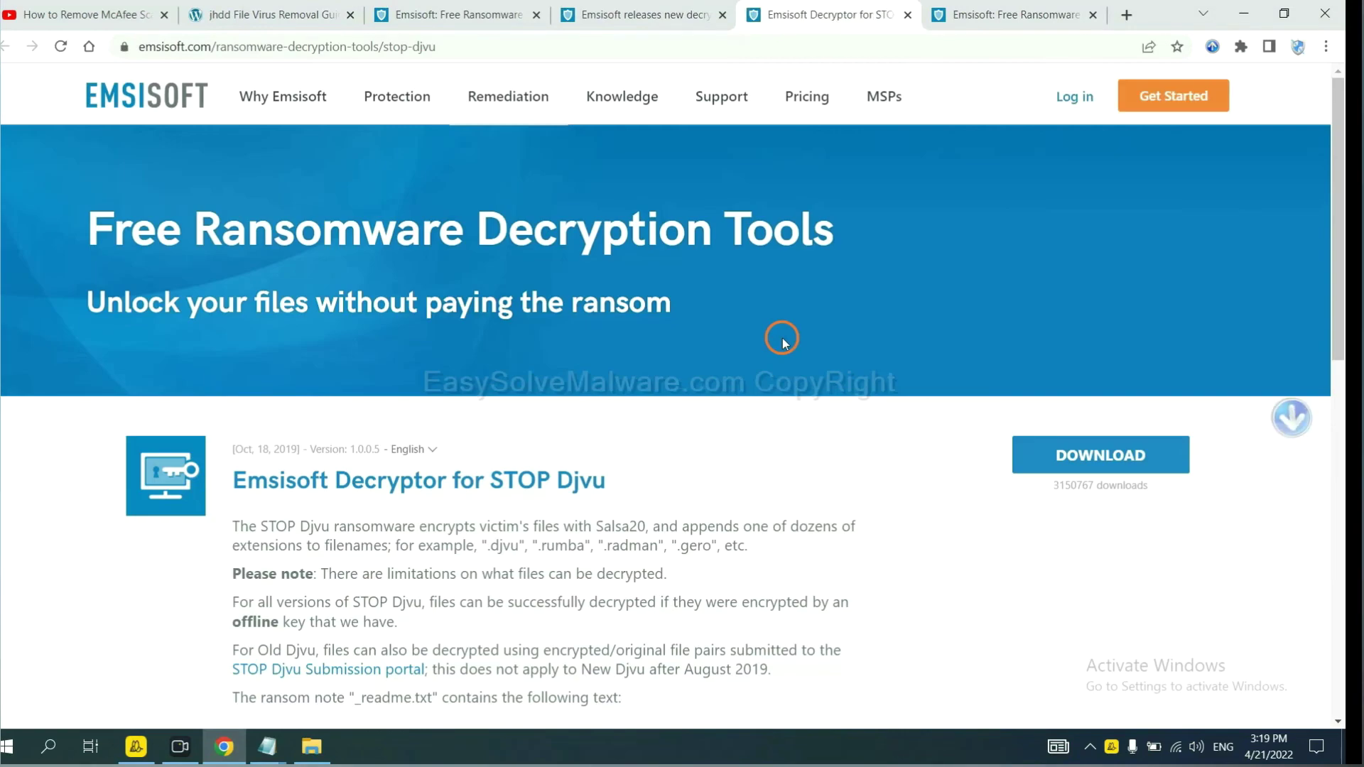
scroll(784, 343, "down", 3)
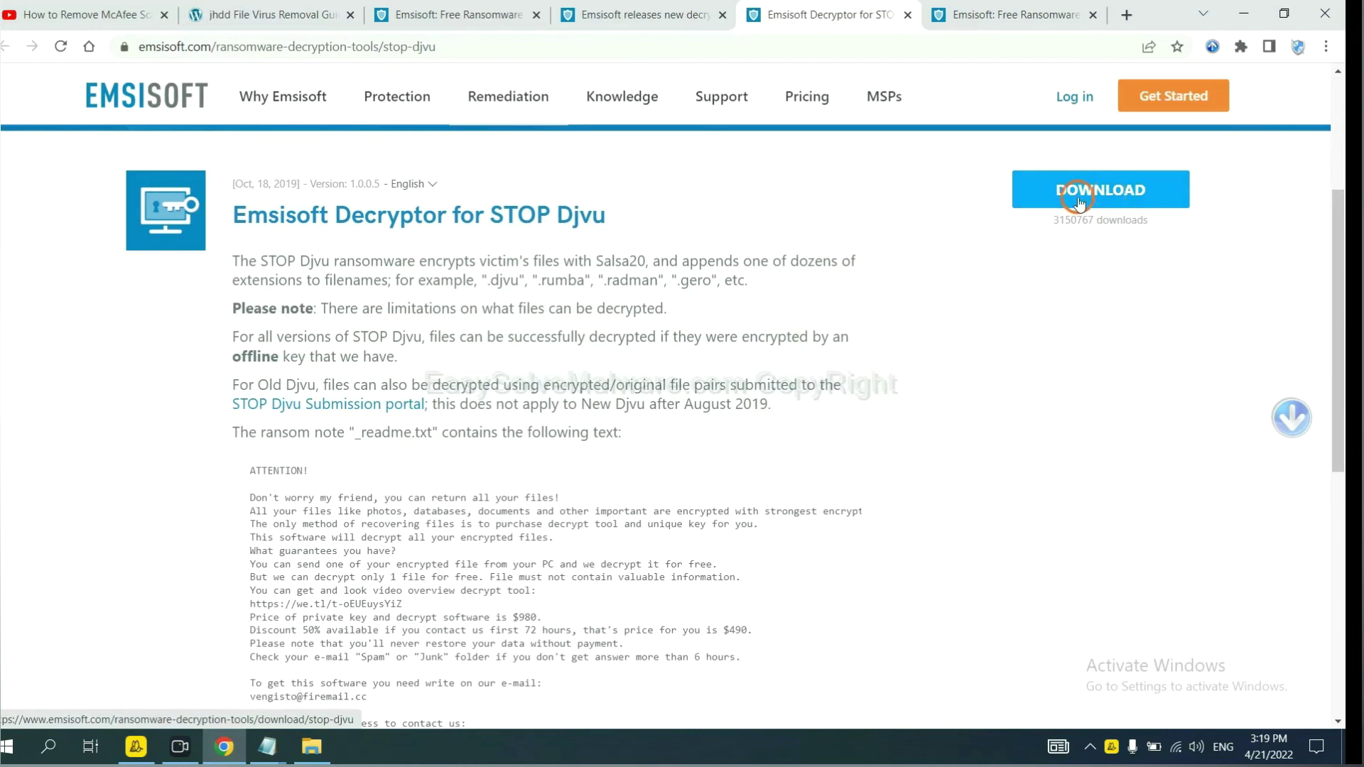
- From the jhdd removal guide, open No More Ransom's Decryption Tools page
left_click(210, 15)
left_click(376, 266)
scroll(487, 435, "down", 6)
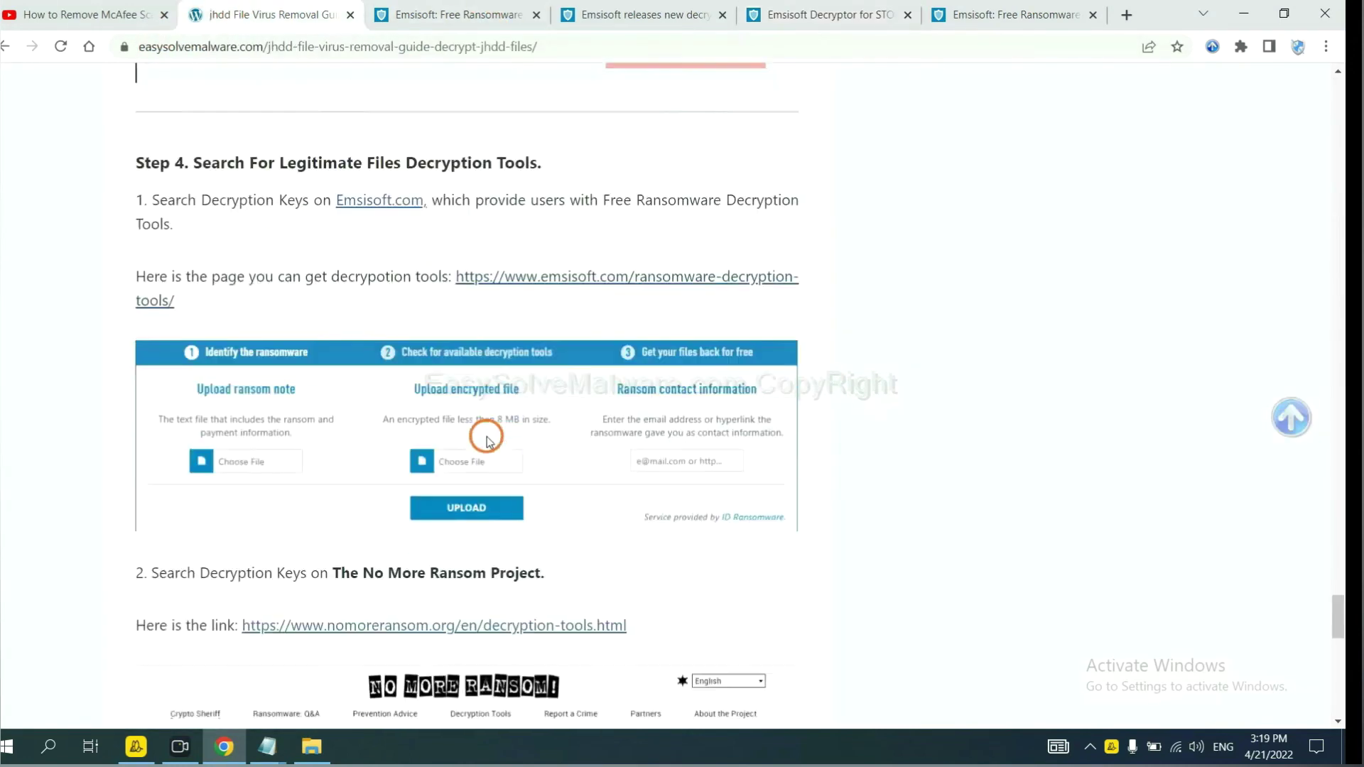
left_click(497, 248)
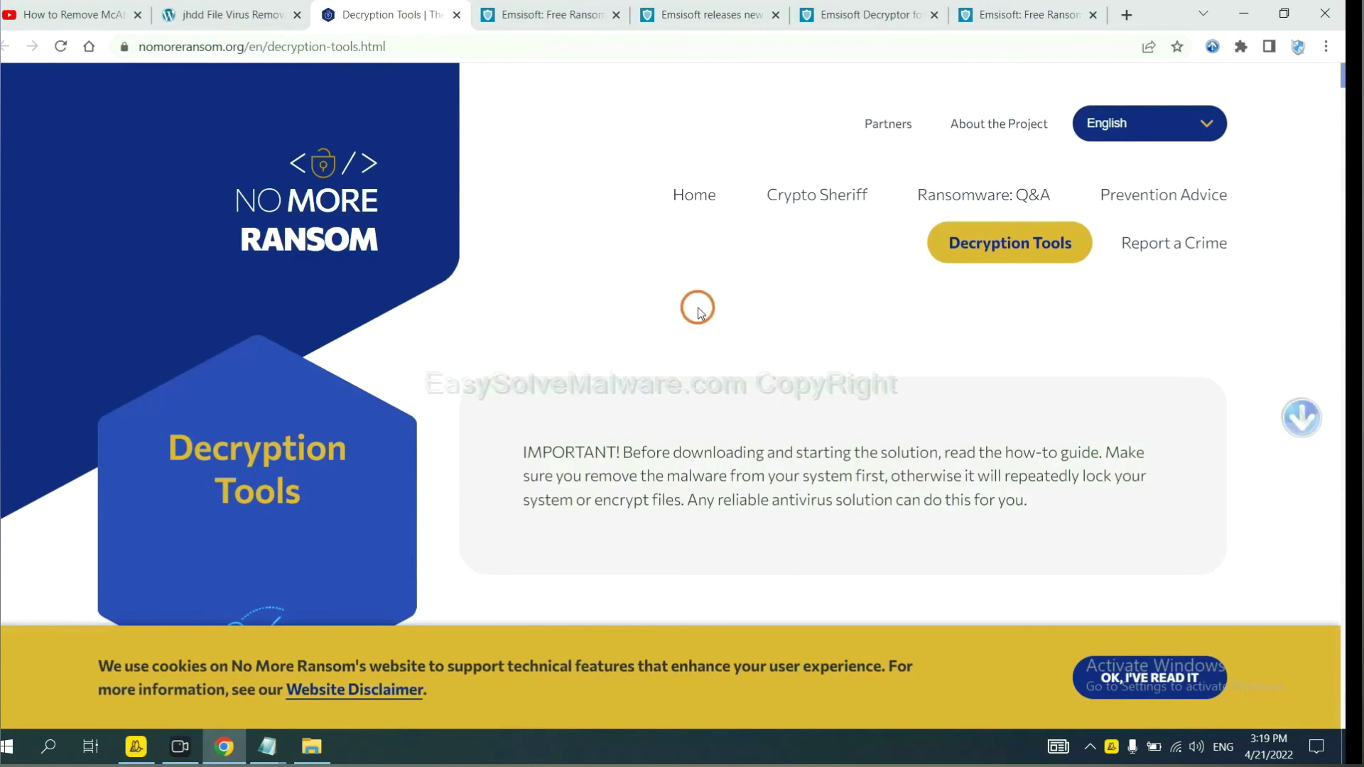
scroll(699, 313, "down", 4)
- Quick-search 'djvu' and expand the djvu Ransom entry to view its decryptor download
left_click(679, 415)
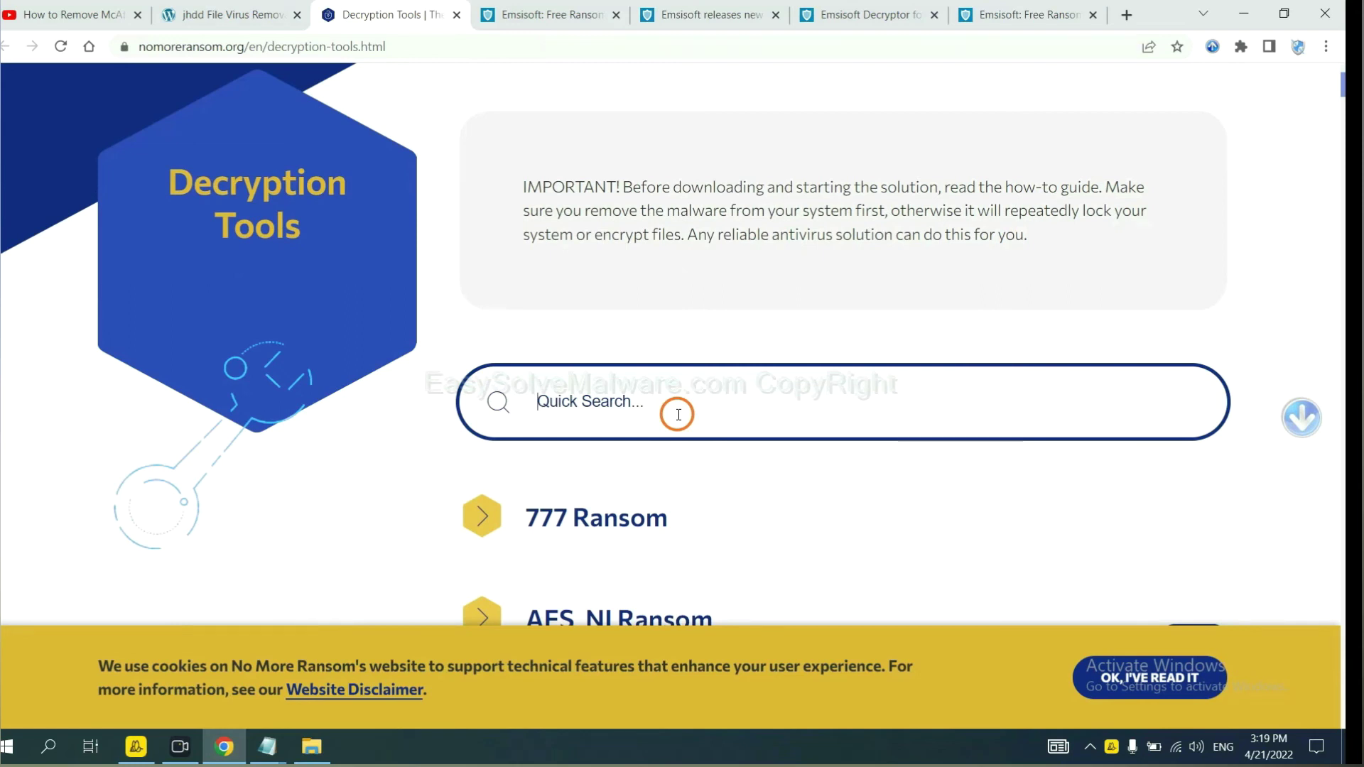
type("djvu")
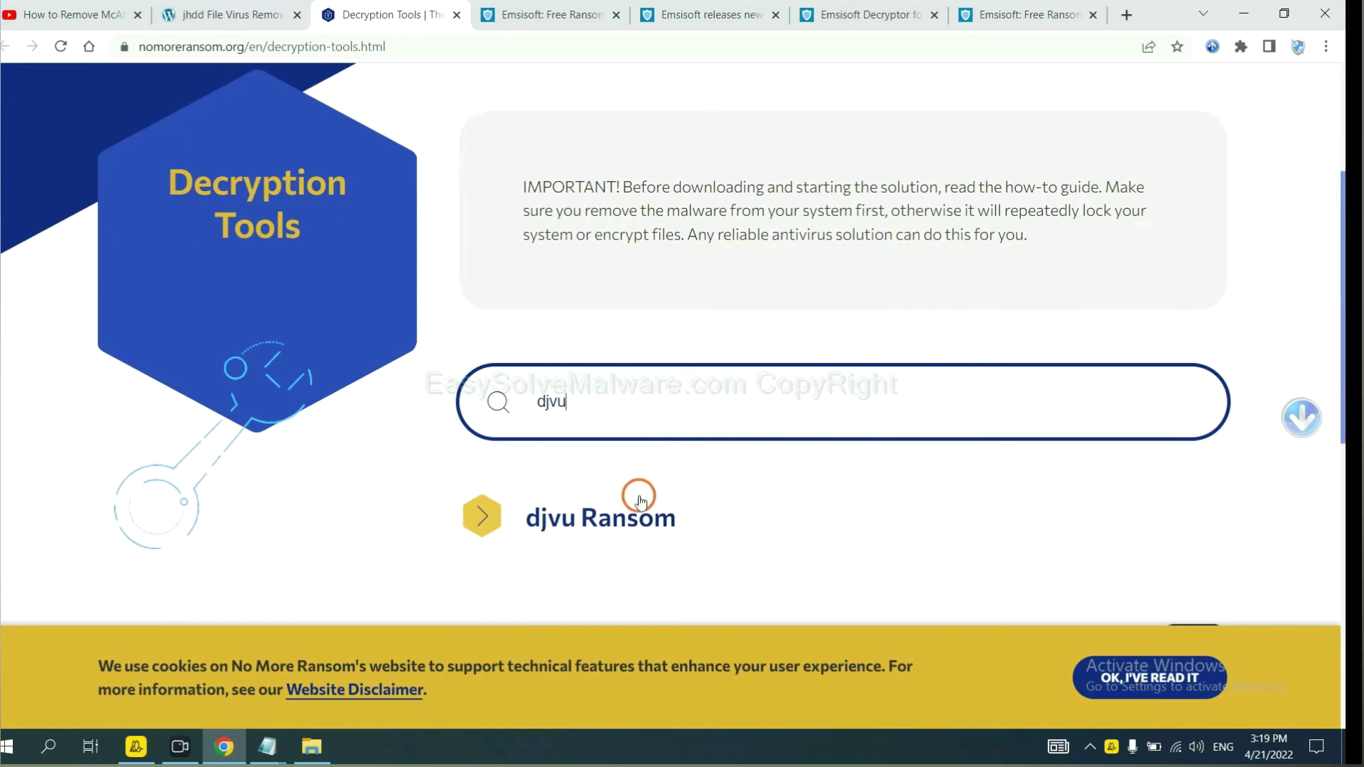
scroll(625, 441, "down", 1)
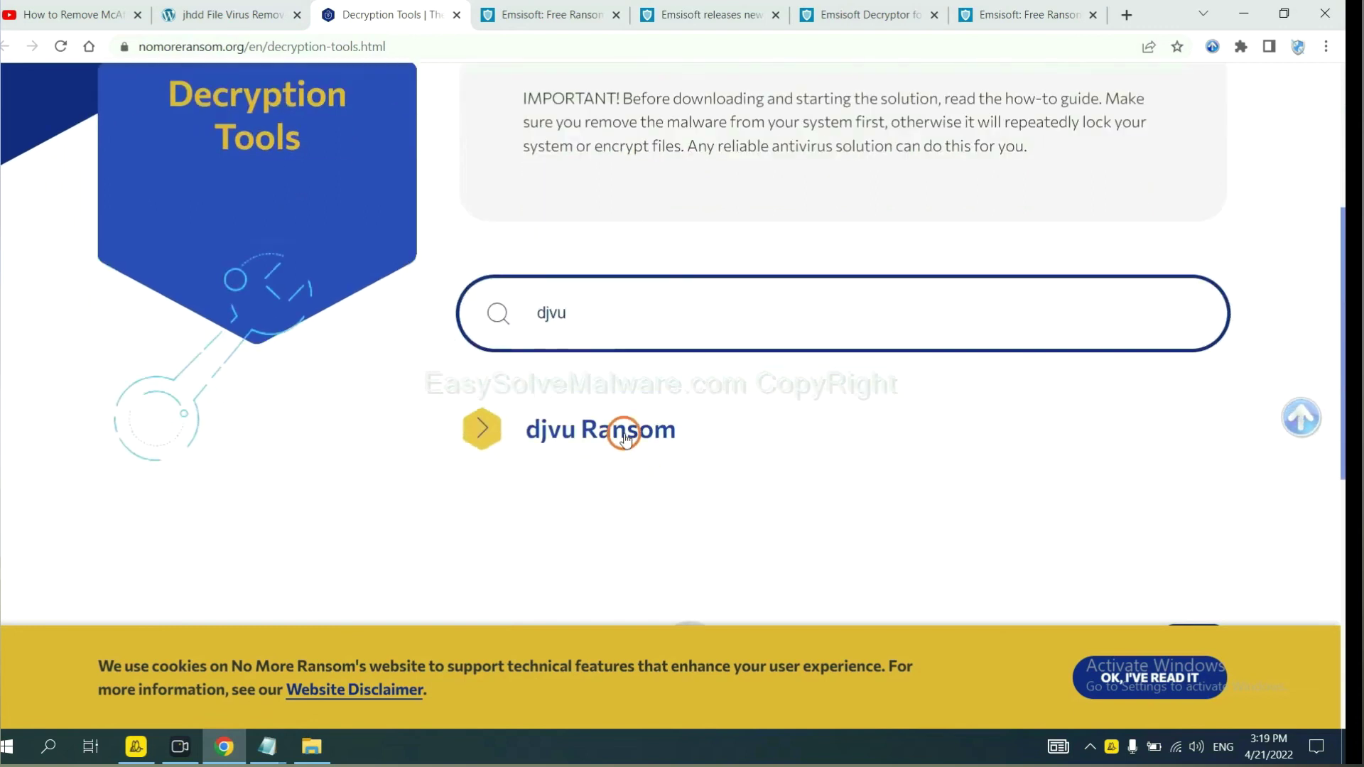
left_click(625, 440)
scroll(739, 473, "down", 1)
scroll(739, 472, "down", 2)
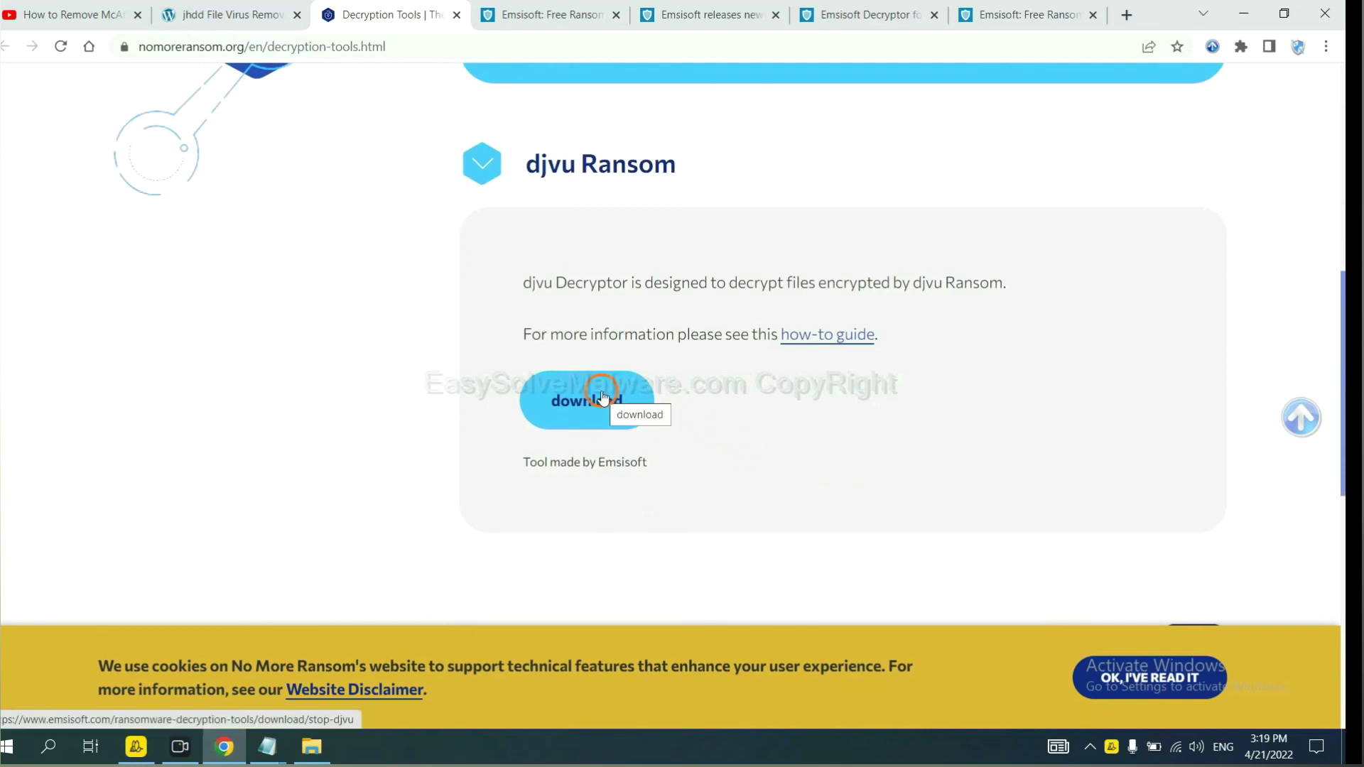
scroll(746, 384, "up", 7)
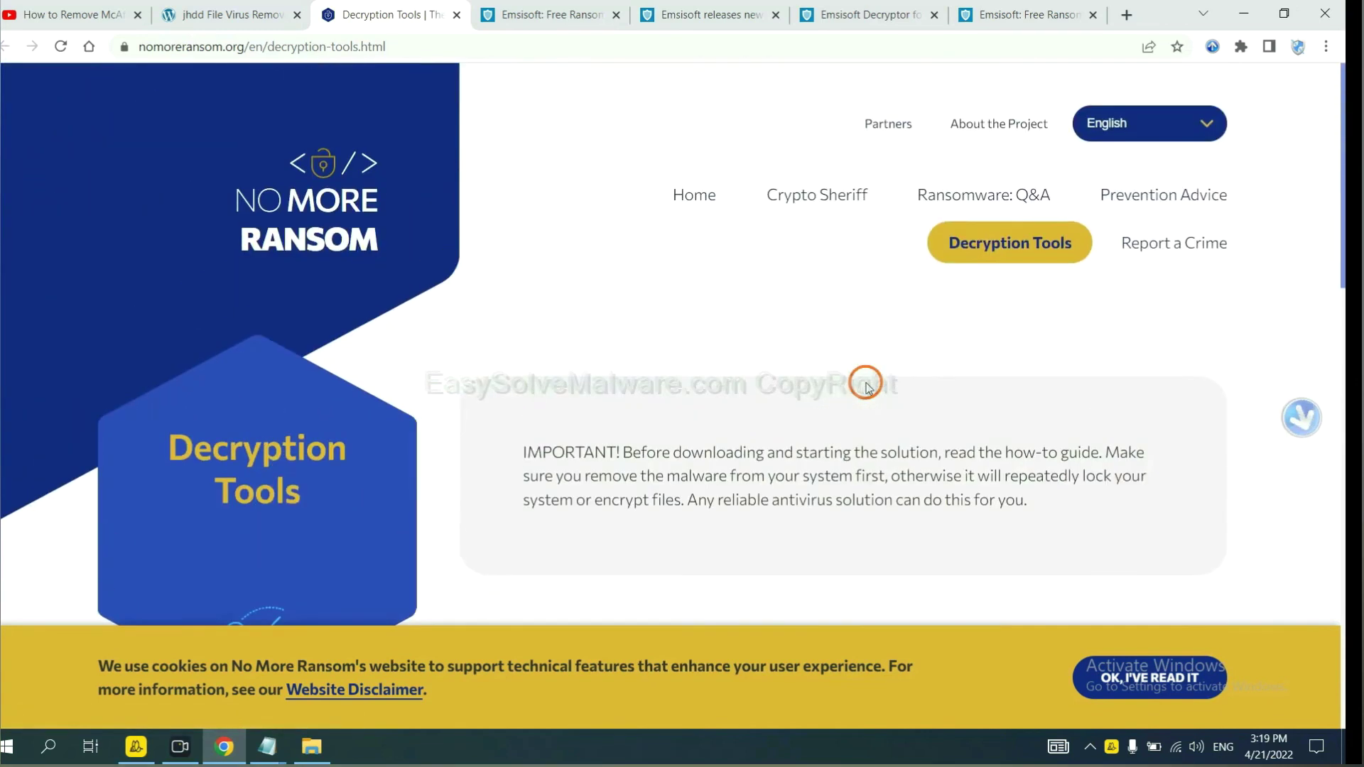